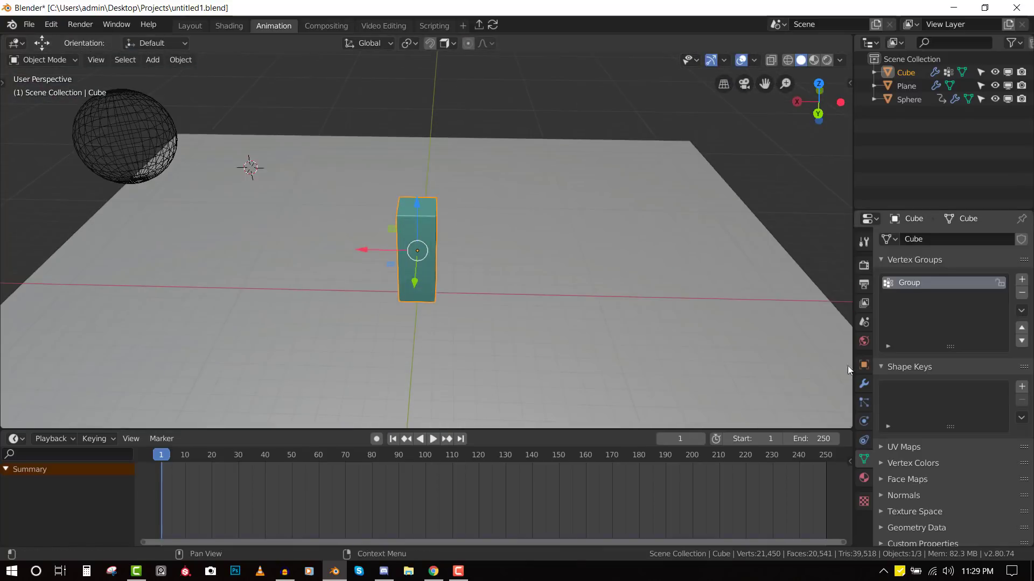
Step: Collapse the particle modifier panel and play the explosion animation
click(863, 384)
click(886, 312)
key(q)
key(Return)
key(space)
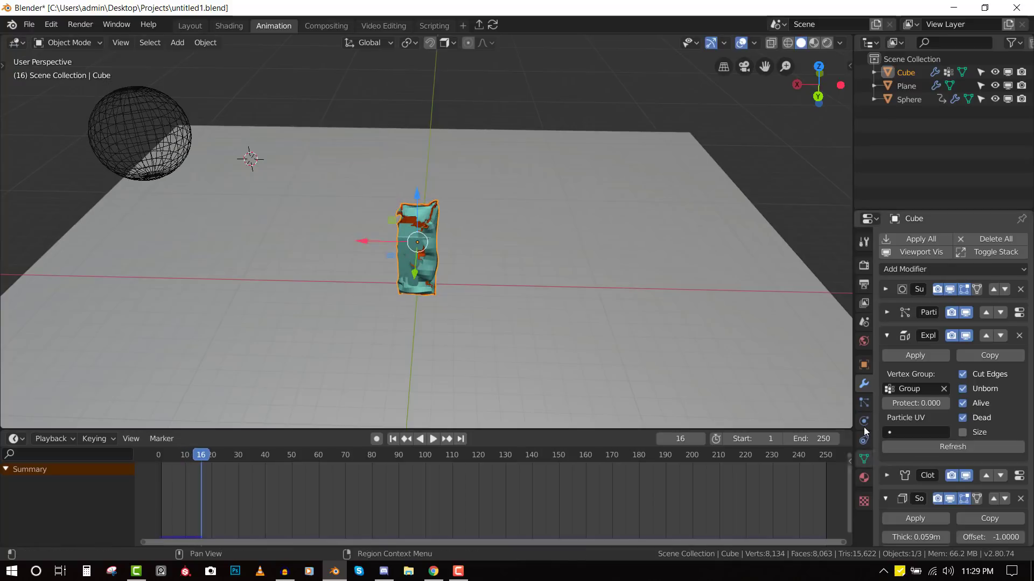
scroll(543, 269, up, 5)
middle_drag(543, 269, 484, 232)
Step: Set the cloth's Field Weights Gravity to 0 and replay the explosion from frame 1
click(864, 421)
scroll(948, 474, down, 10)
scroll(947, 474, down, 1)
drag(991, 411, 959, 411)
key(shift+Left)
key(space)
scroll(503, 260, down, 3)
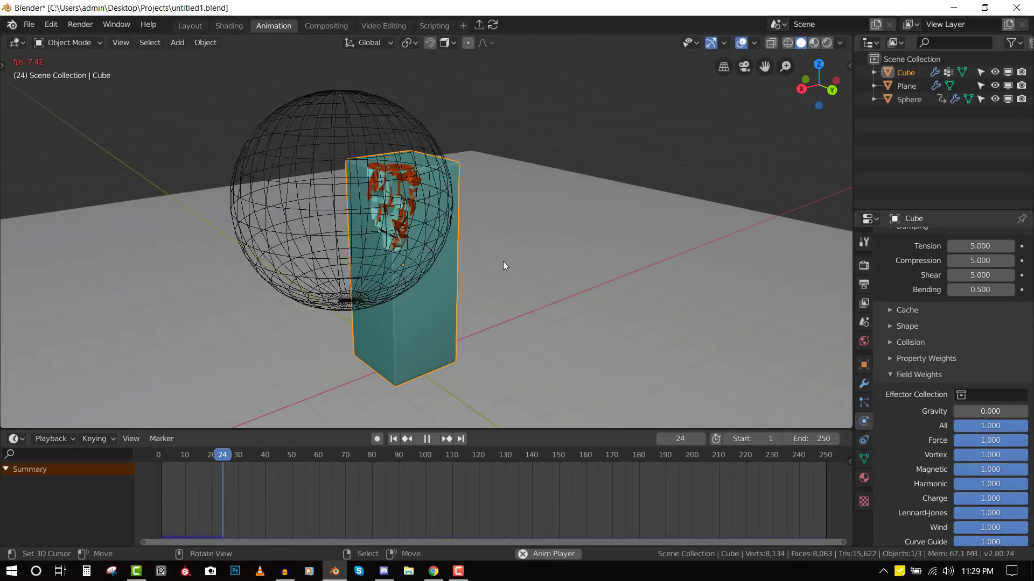
key(space)
Step: Set the cloth's Shape Pin Group to the vertex group Group
click(864, 383)
click(863, 403)
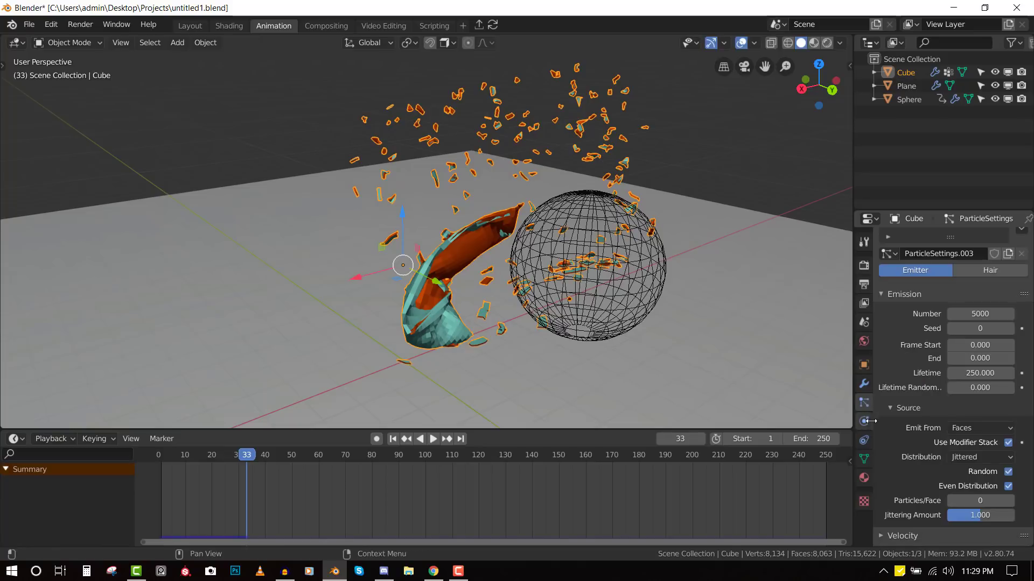
click(863, 421)
scroll(938, 332, up, 5)
click(969, 458)
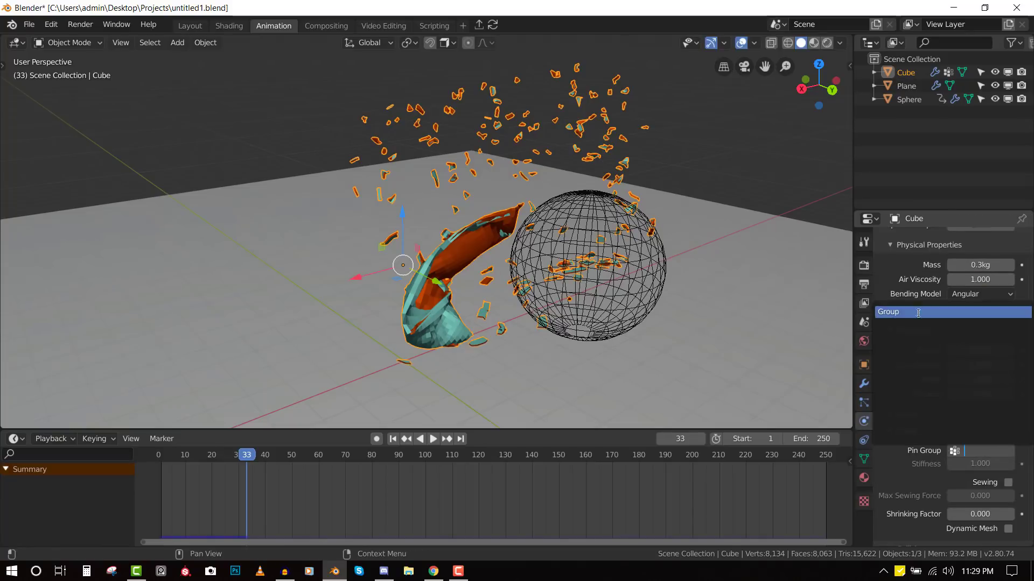
click(888, 312)
Step: Replay the simulation from frame 1 and orbit to watch the block shatter
key(shift+Left)
key(space)
middle_drag(712, 253, 601, 269)
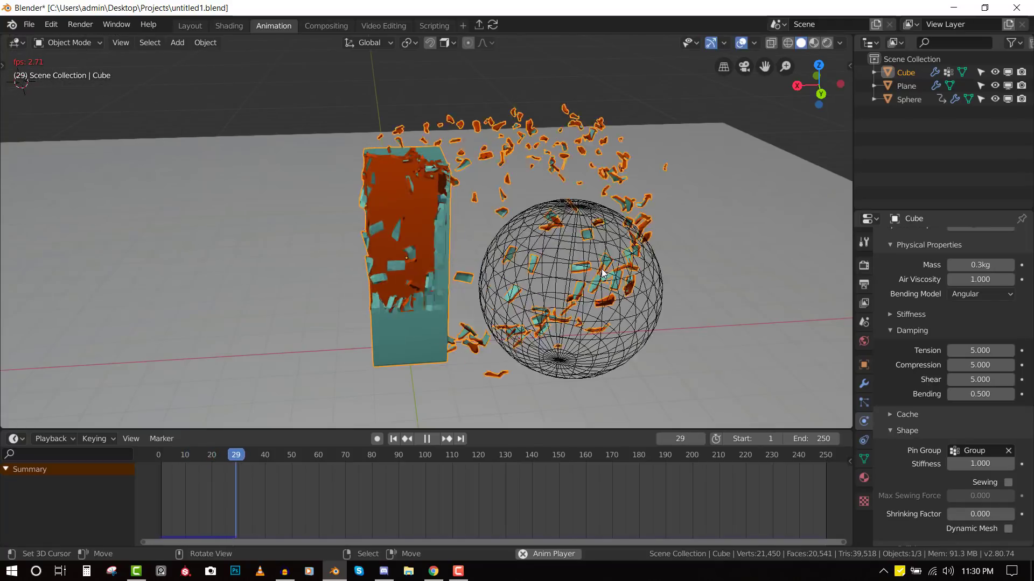
middle_drag(602, 269, 453, 266)
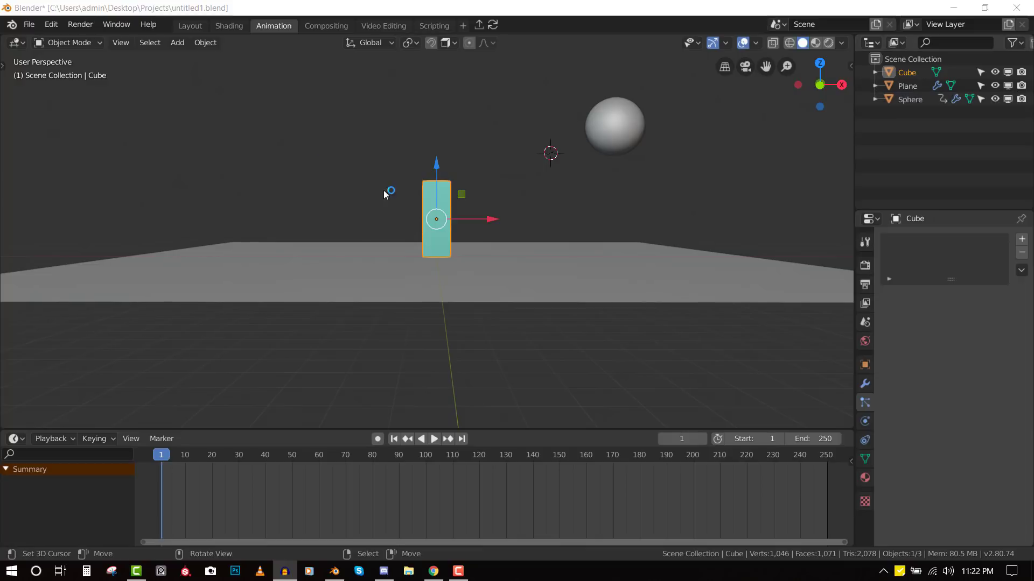
middle_drag(392, 203, 457, 211)
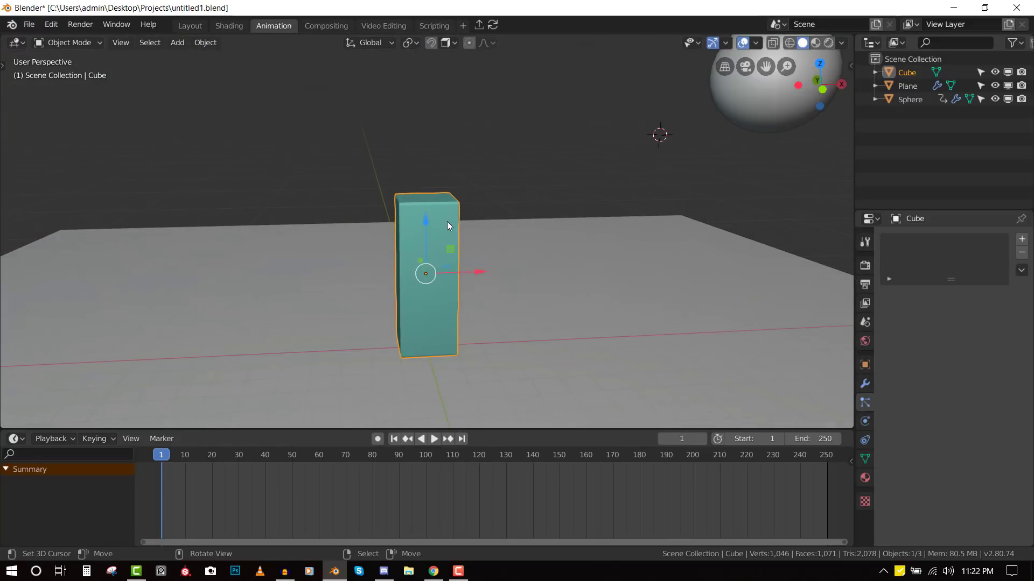
middle_drag(569, 220, 553, 230)
key(space)
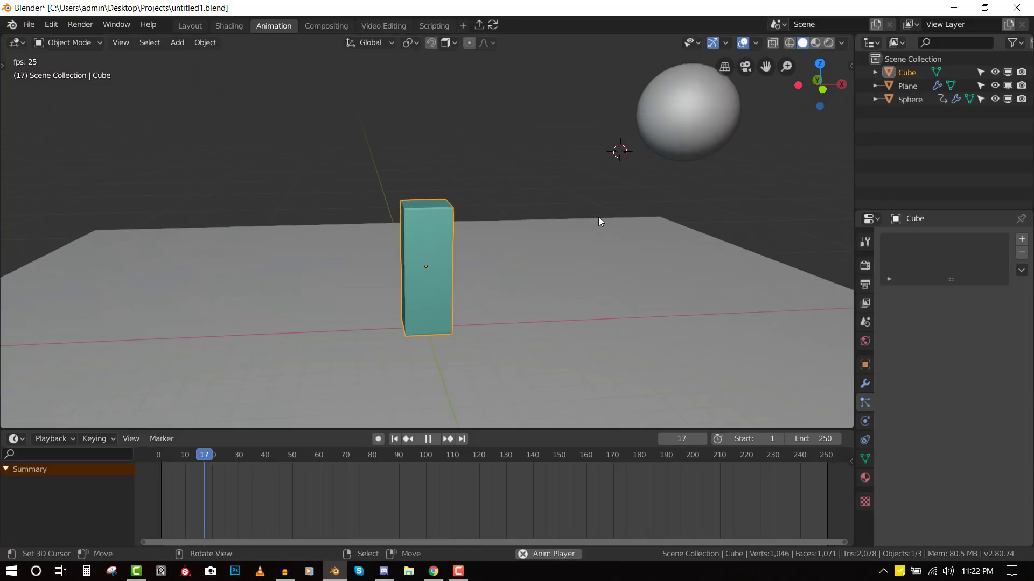
key(space)
middle_drag(416, 243, 302, 480)
drag(247, 503, 209, 512)
key(space)
key(space)
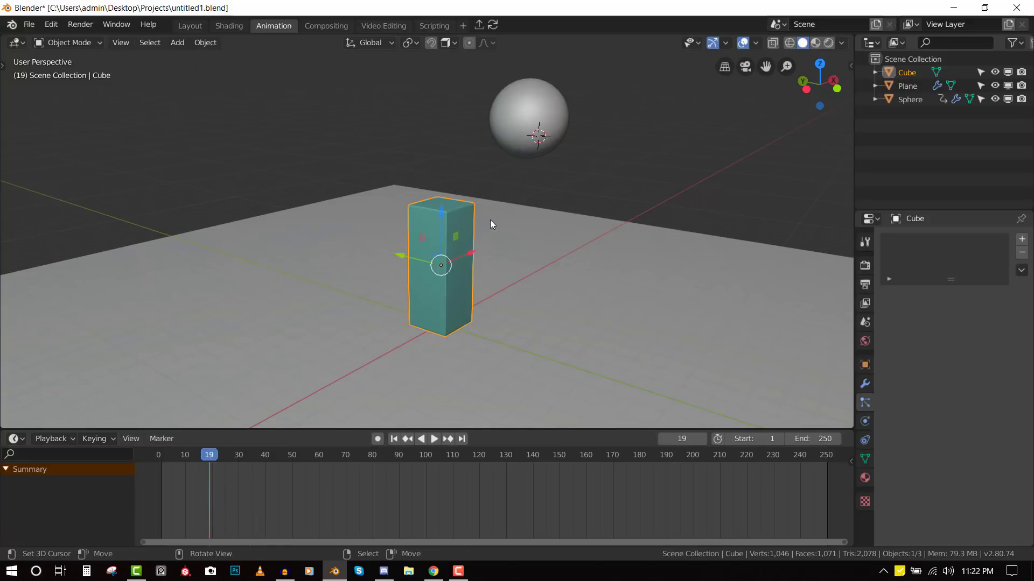
middle_drag(491, 225, 466, 208)
middle_drag(454, 283, 405, 333)
drag(220, 491, 168, 495)
key(space)
key(space)
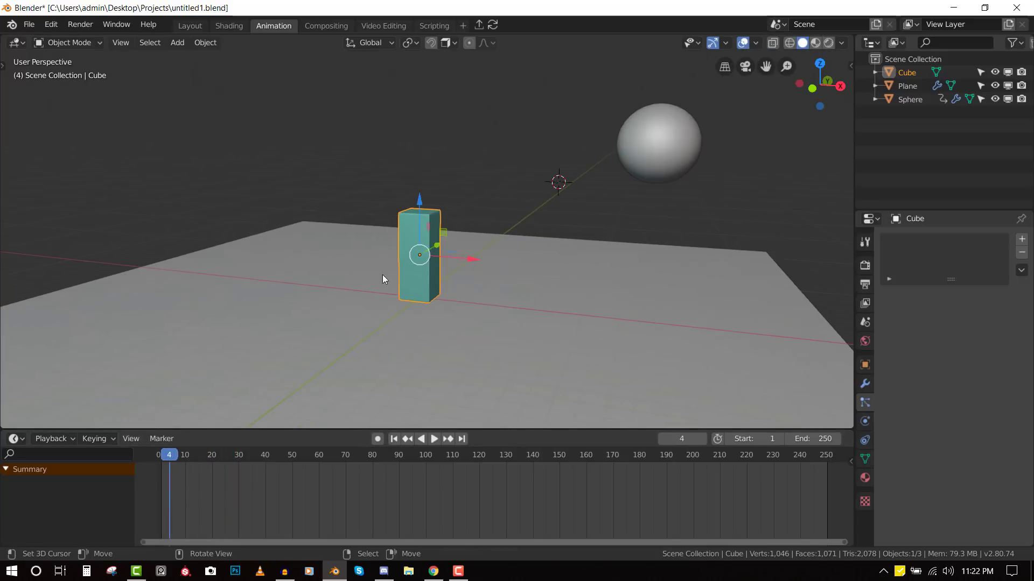
scroll(473, 268, up, 4)
middle_drag(473, 269, 362, 258)
Step: Enter Edit Mode on the cube and zoom in on its 560-vertex subdivided mesh
key(Tab)
scroll(464, 231, up, 3)
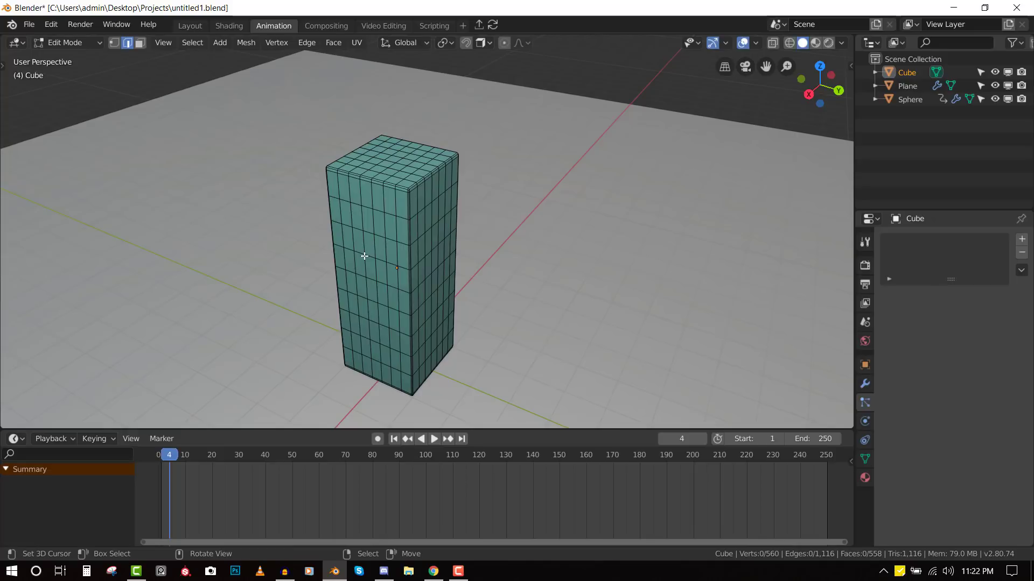
Step: Back in Object Mode, add a particle system and set emission Frame Start to 0
key(Tab)
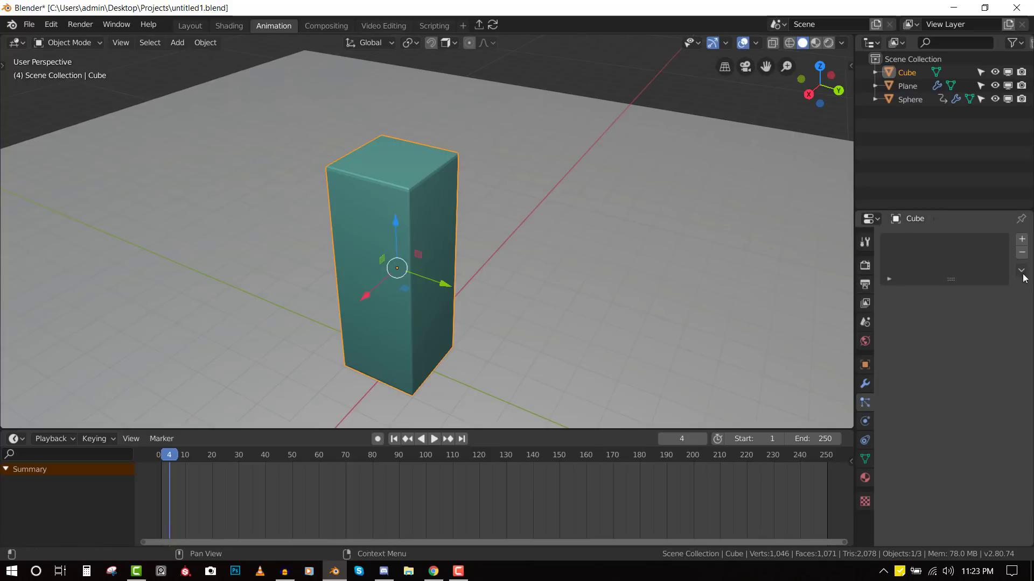
click(1022, 240)
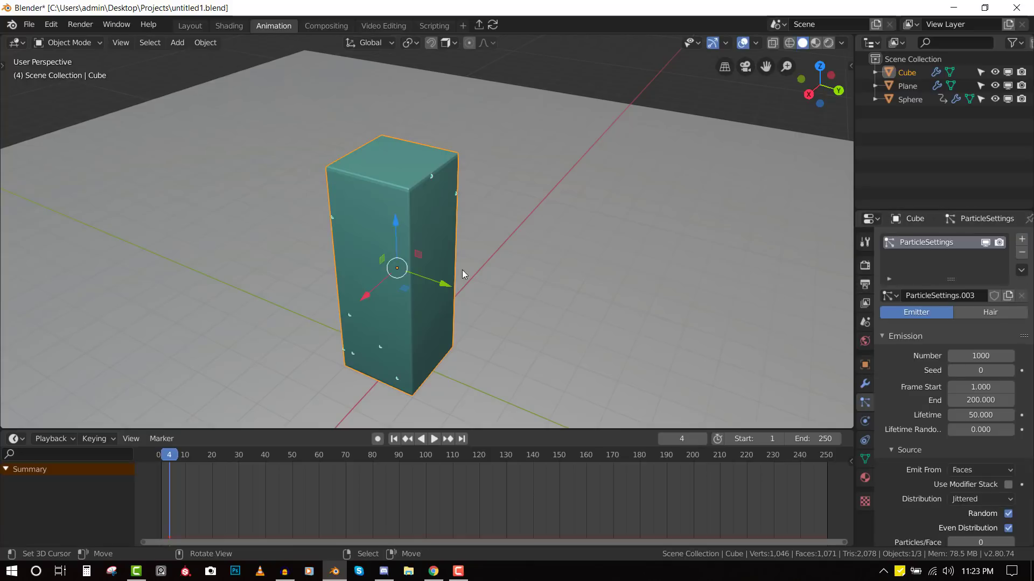
middle_drag(453, 273, 443, 265)
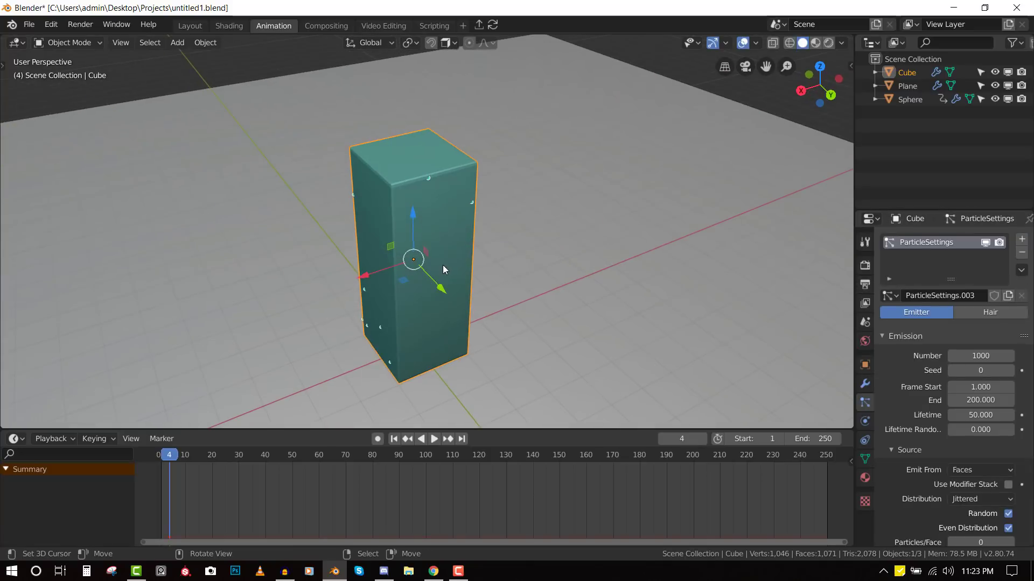
click(981, 386)
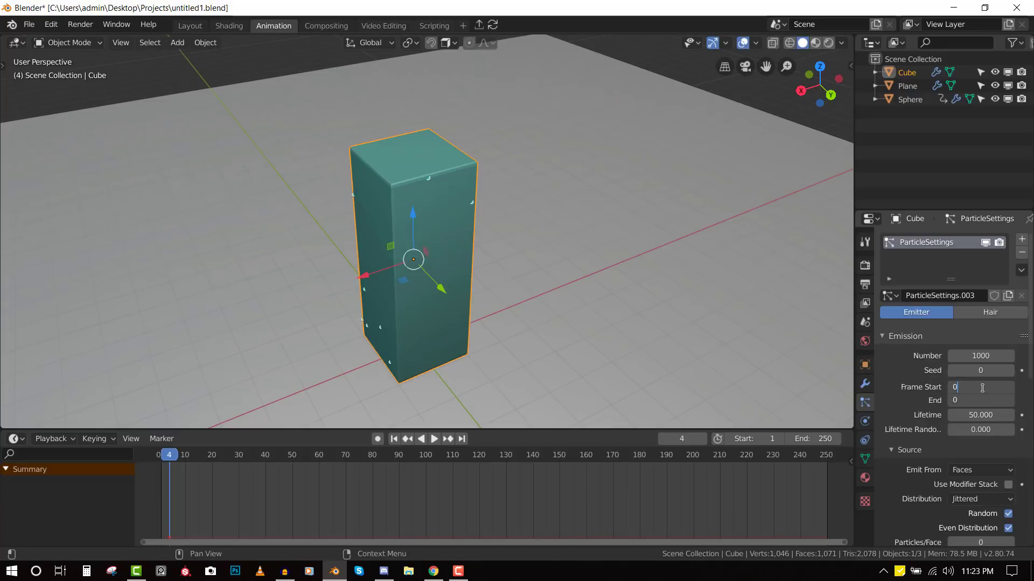
key(Return)
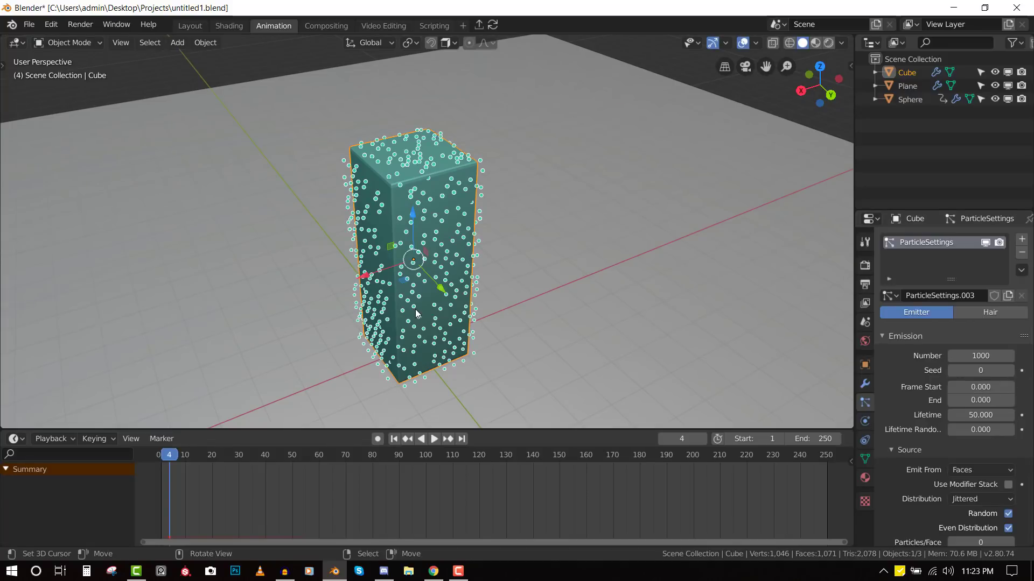
key(shift+Left)
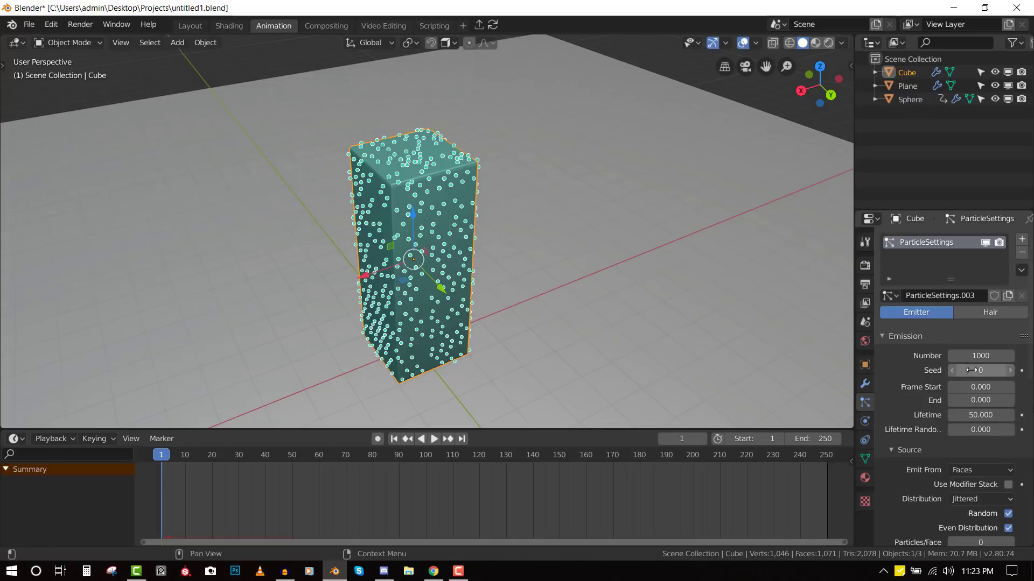
Step: Set particle Lifetime to 250 and enable Use Modifier Stack
click(975, 415)
key(Return)
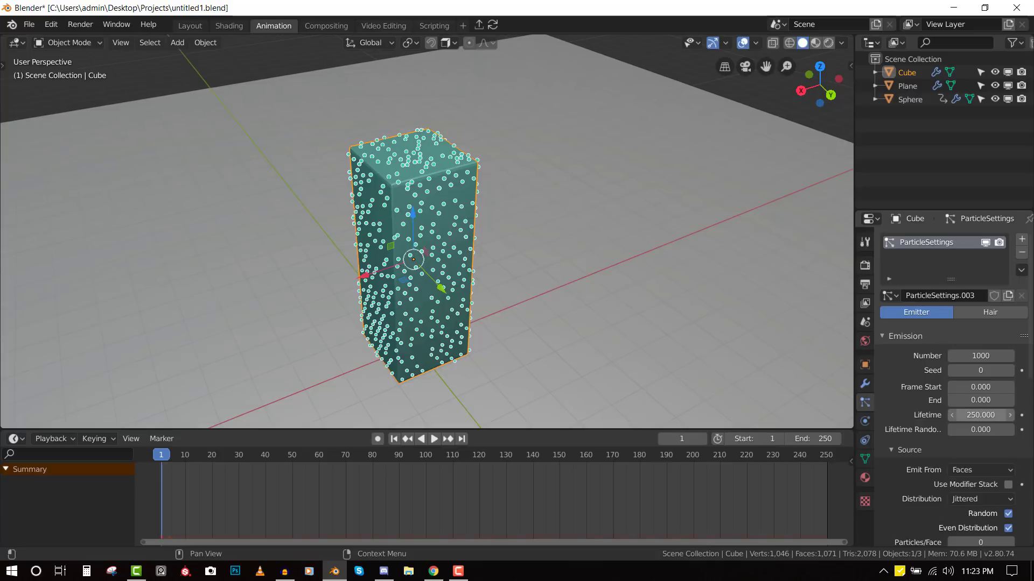
scroll(988, 434, down, 2)
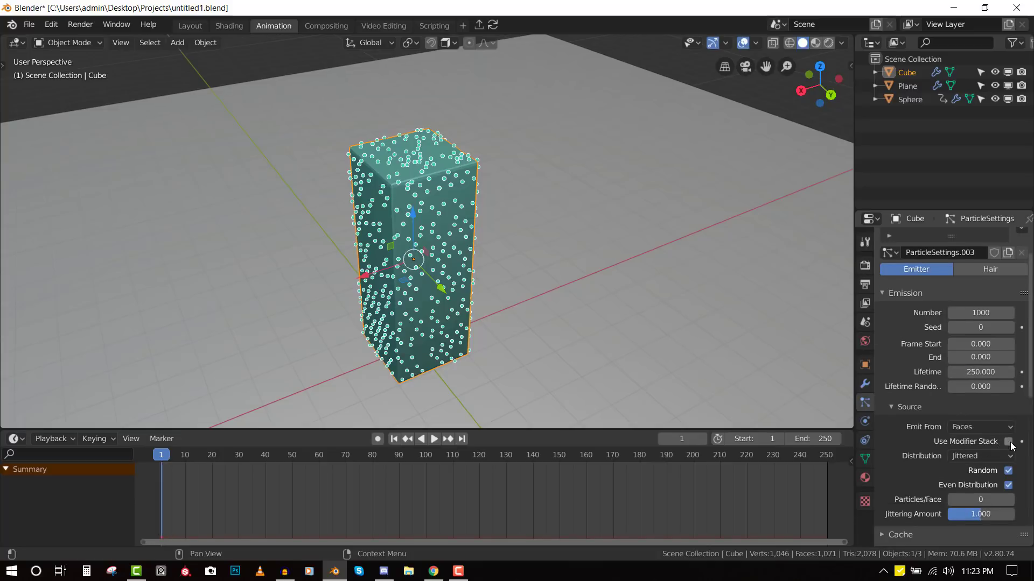
click(1009, 443)
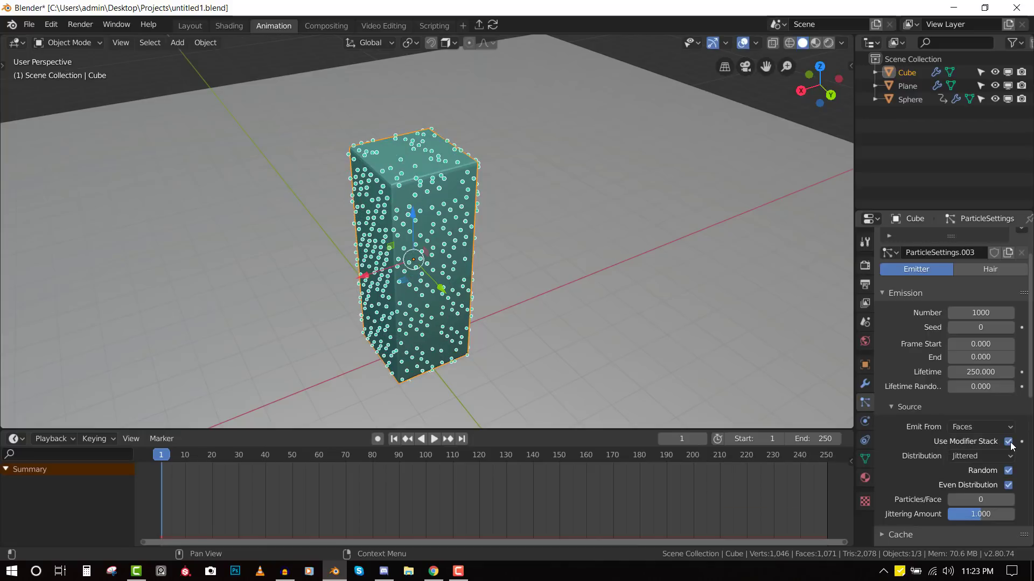
Step: Set the particle Physics Type to None
click(889, 296)
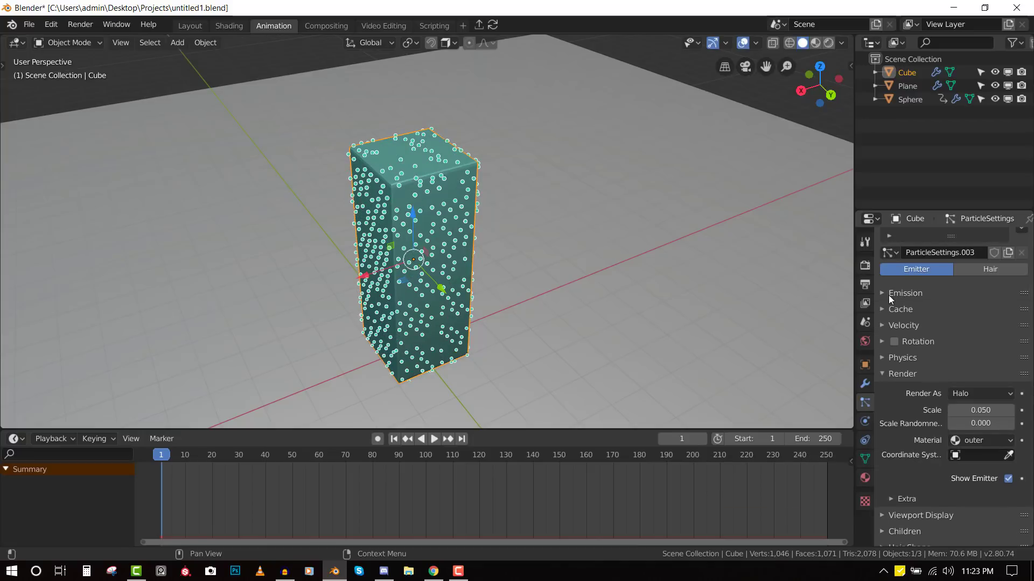
click(907, 356)
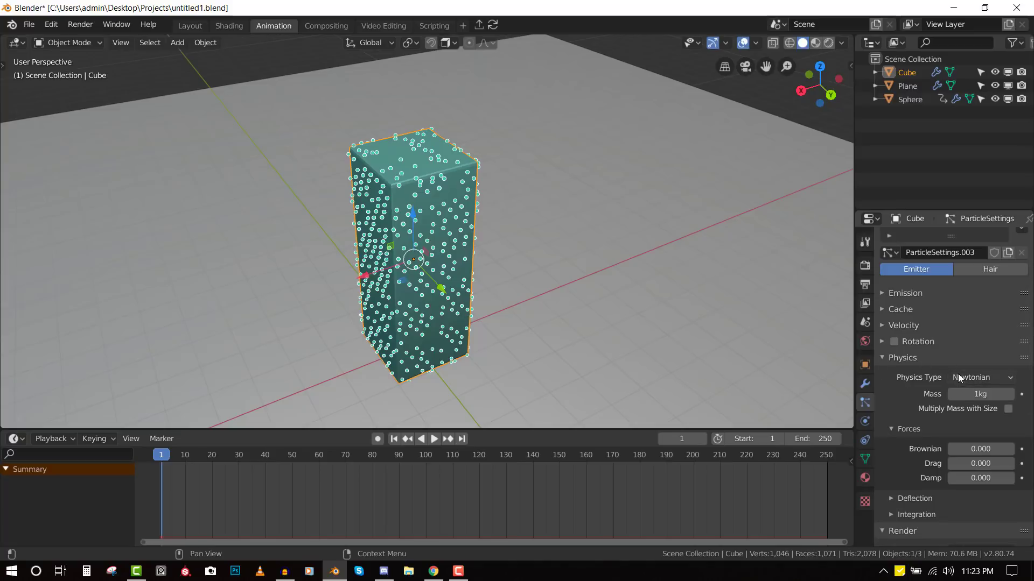
click(967, 380)
click(961, 392)
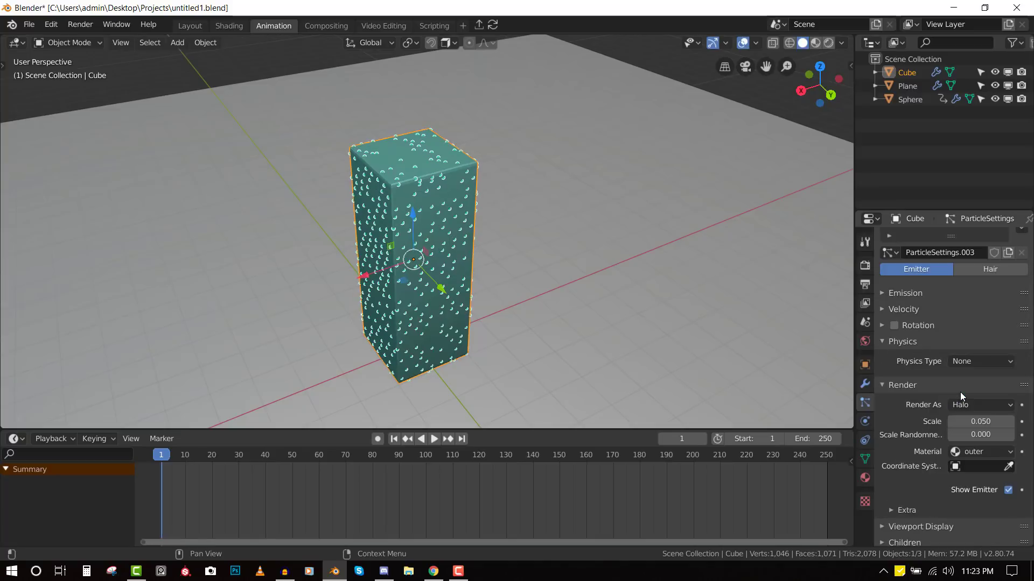
middle_drag(339, 253, 433, 232)
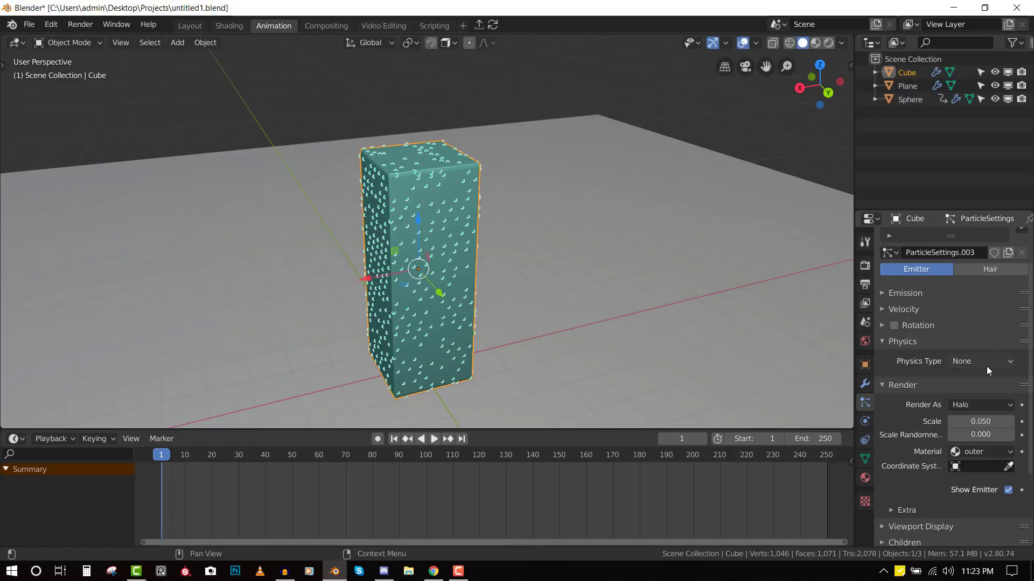
Step: Add an Explode modifier after the particle system, collapse it, and preview the animation
click(865, 384)
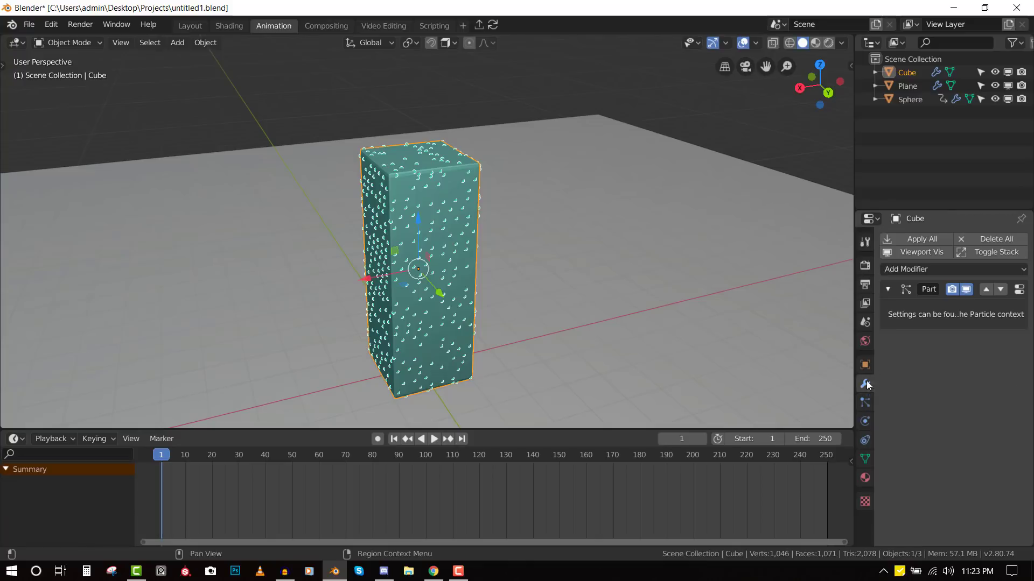
click(907, 270)
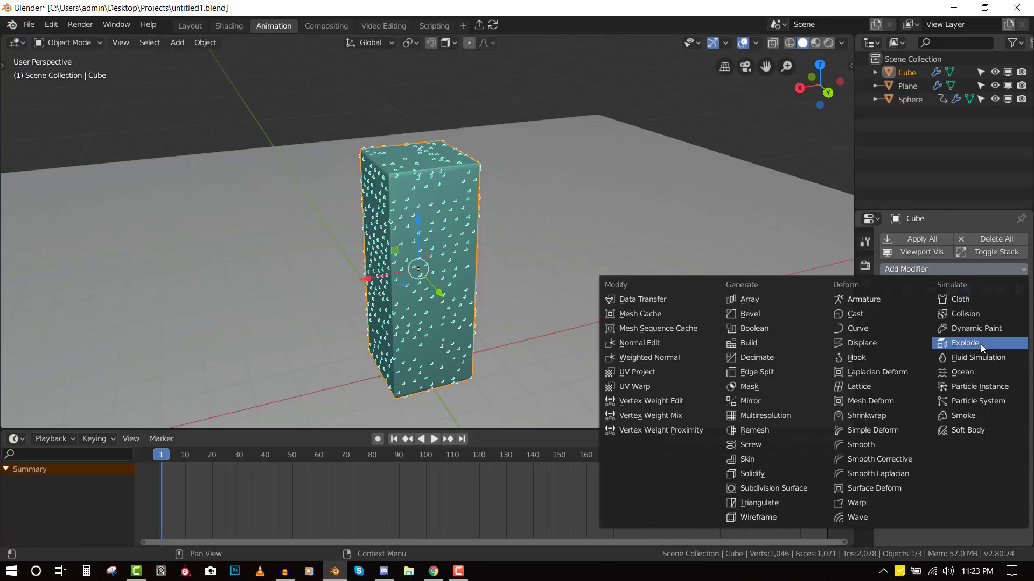
click(980, 344)
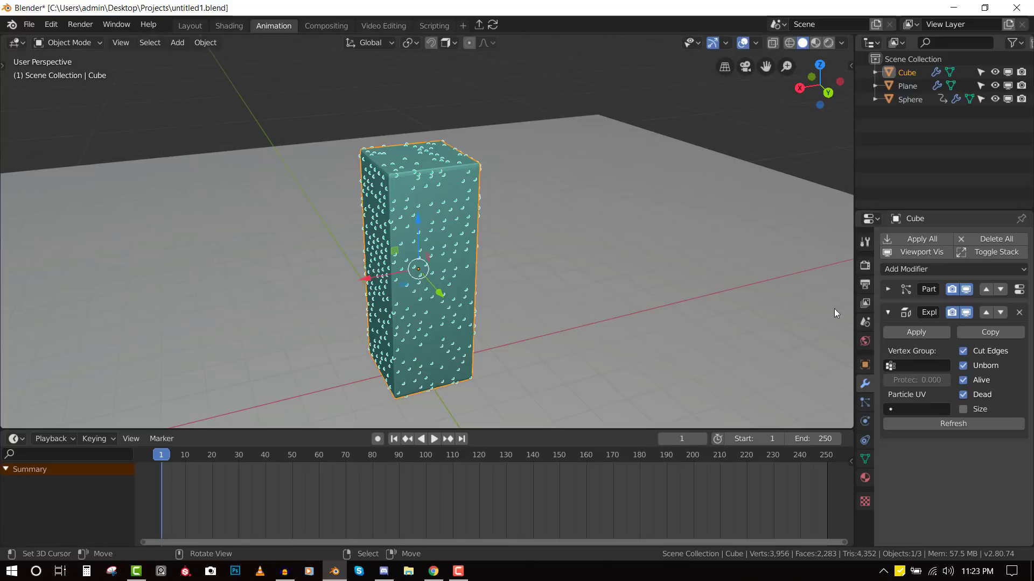
click(888, 312)
middle_drag(538, 302, 469, 282)
scroll(410, 302, down, 5)
key(space)
key(space)
scroll(508, 292, up, 3)
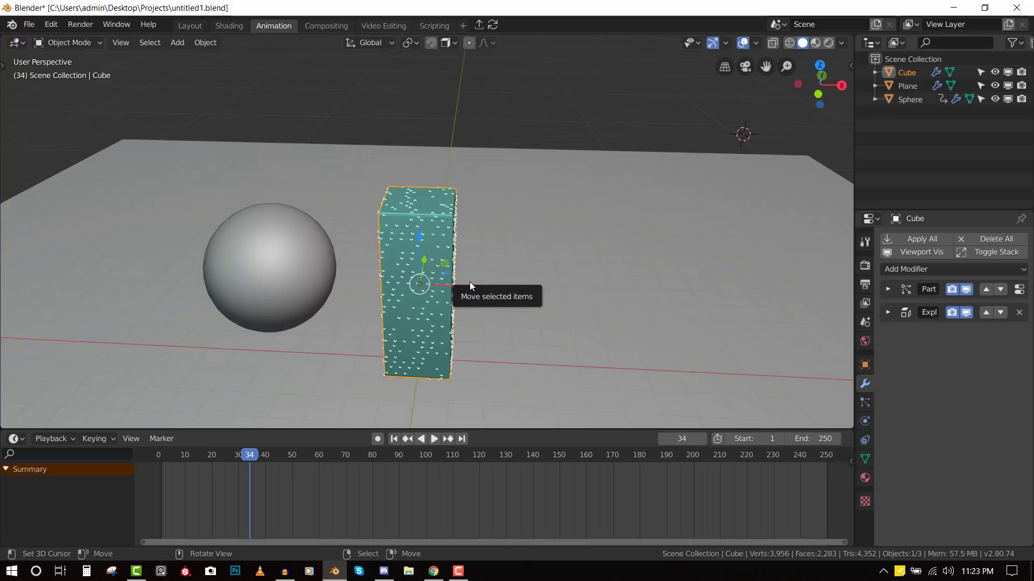
Step: Enable Cloth physics on the cube and play the simulation until the sphere hits
middle_drag(629, 298, 564, 299)
click(864, 421)
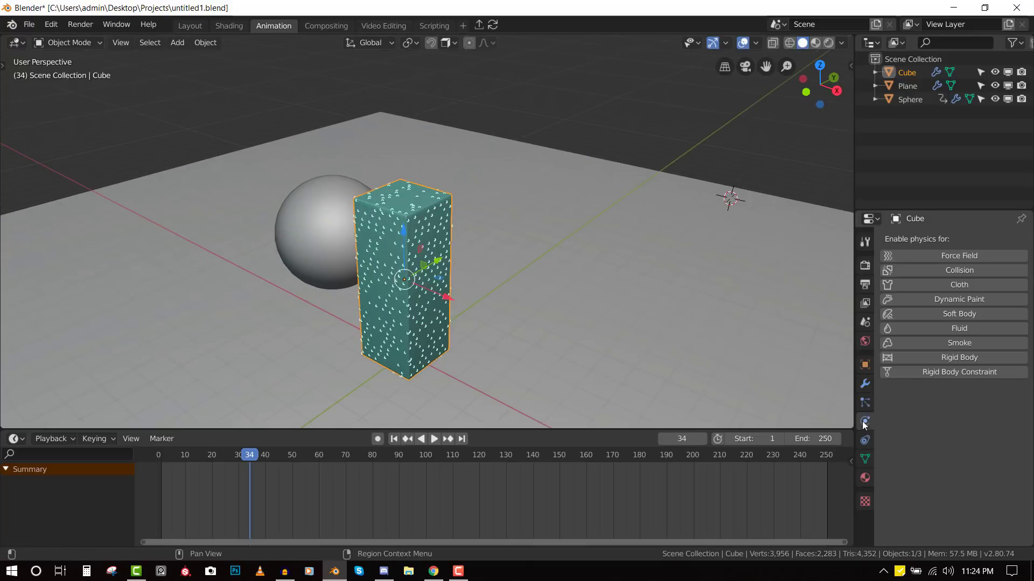
click(961, 284)
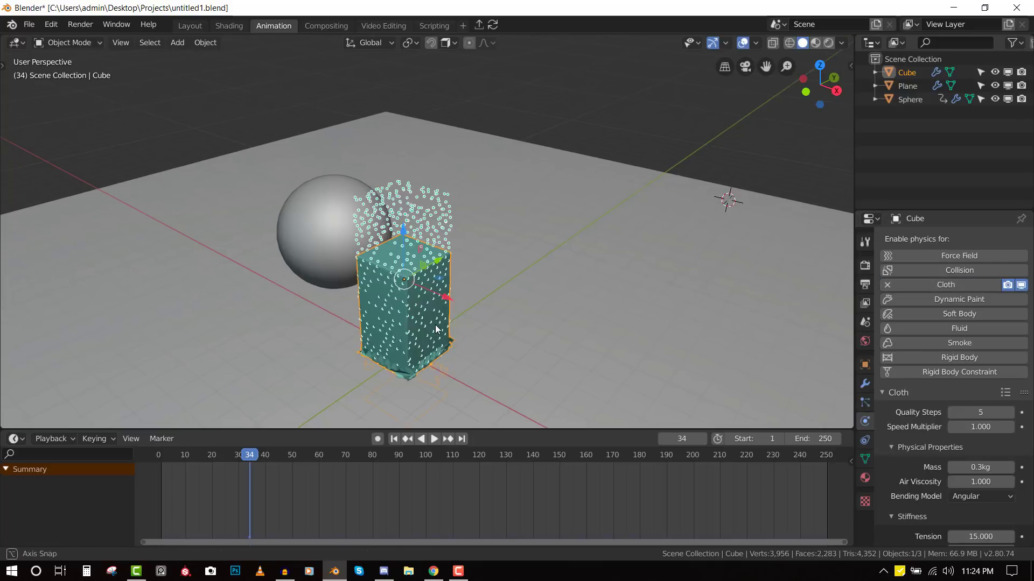
middle_drag(414, 316, 436, 328)
key(shift+Left)
key(space)
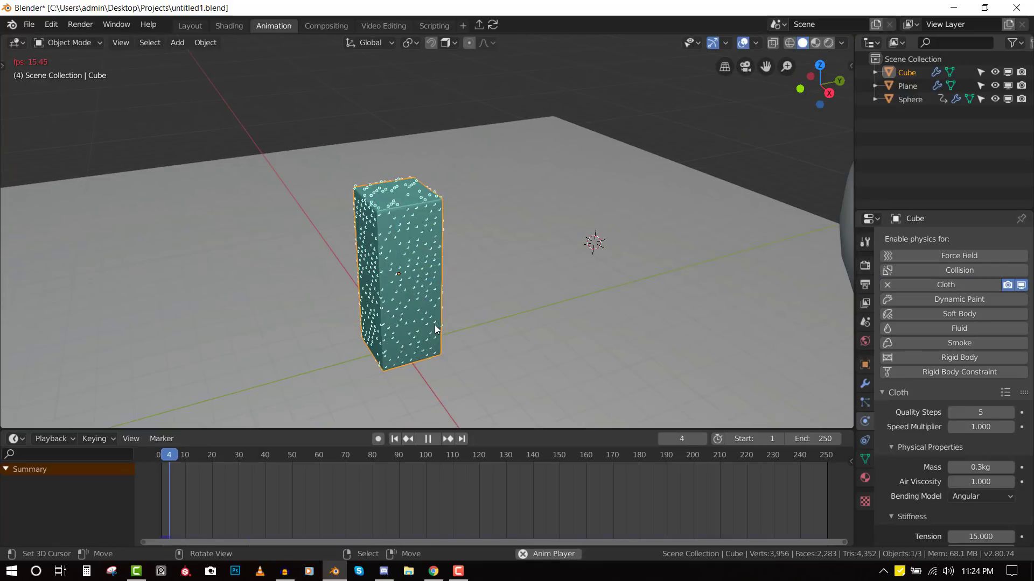
scroll(466, 308, up, 2)
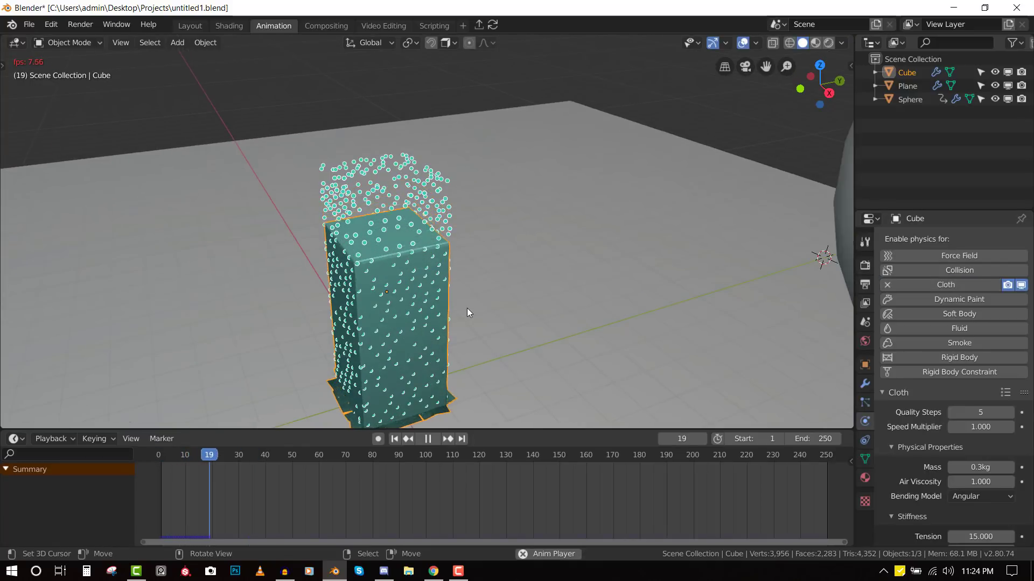
key(space)
Step: Inspect the collision, then set the cloth gravity weight to 0 and rewind to frame 1
scroll(461, 261, up, 3)
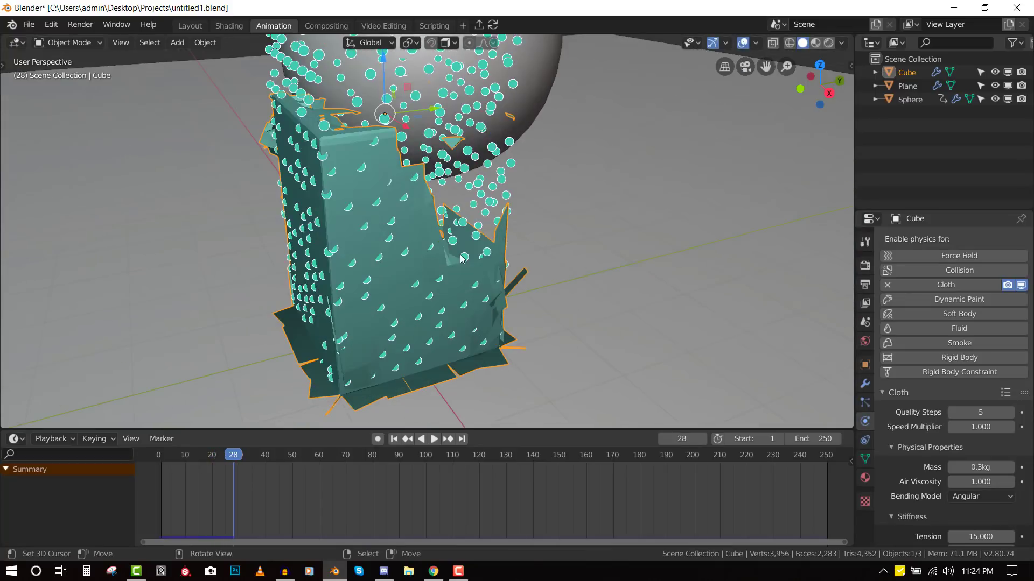
middle_drag(461, 261, 565, 234)
scroll(484, 216, down, 4)
middle_drag(466, 201, 328, 244)
scroll(964, 427, down, 12)
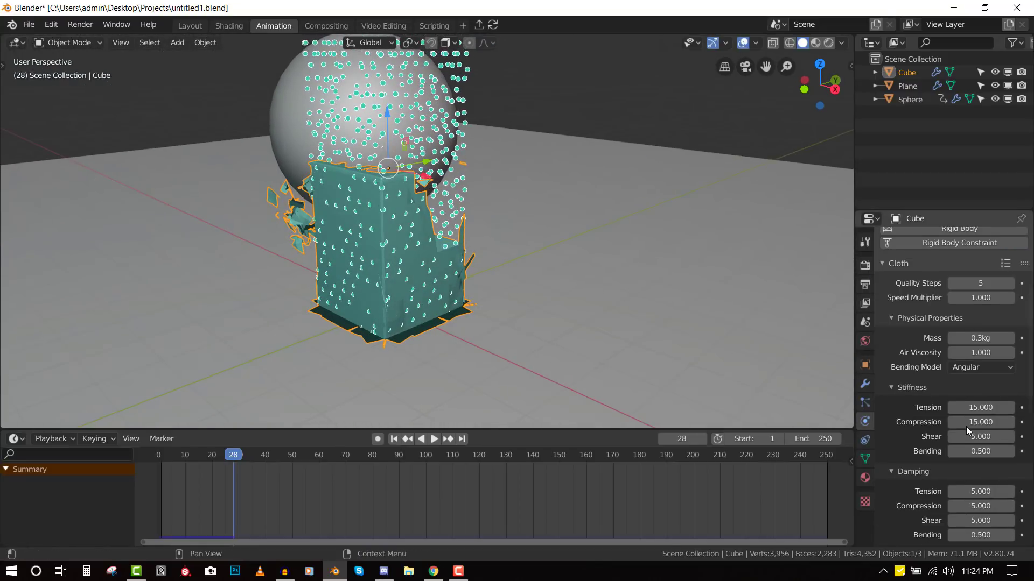
drag(998, 401, 954, 401)
key(shift+Left)
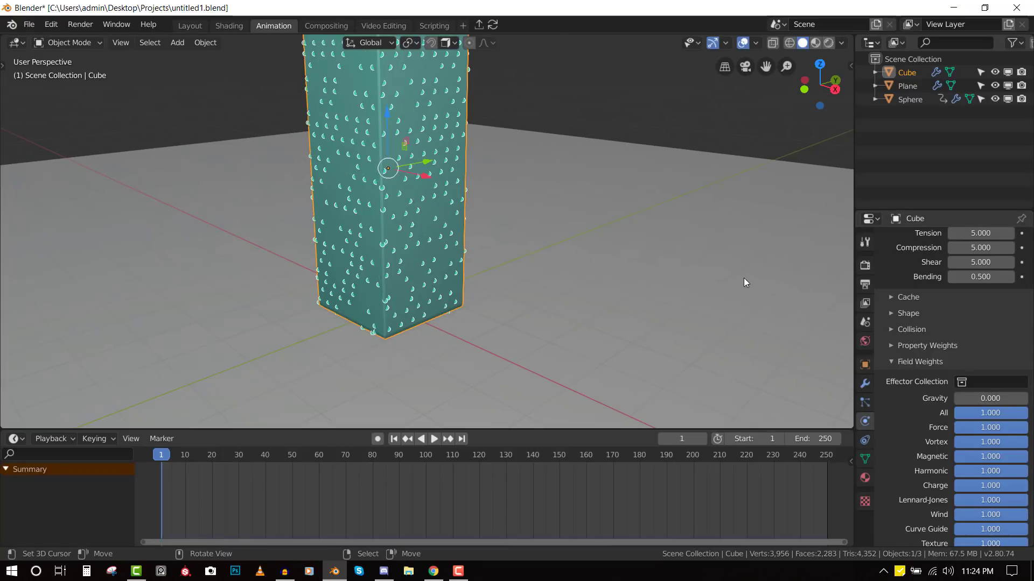
scroll(986, 249, up, 7)
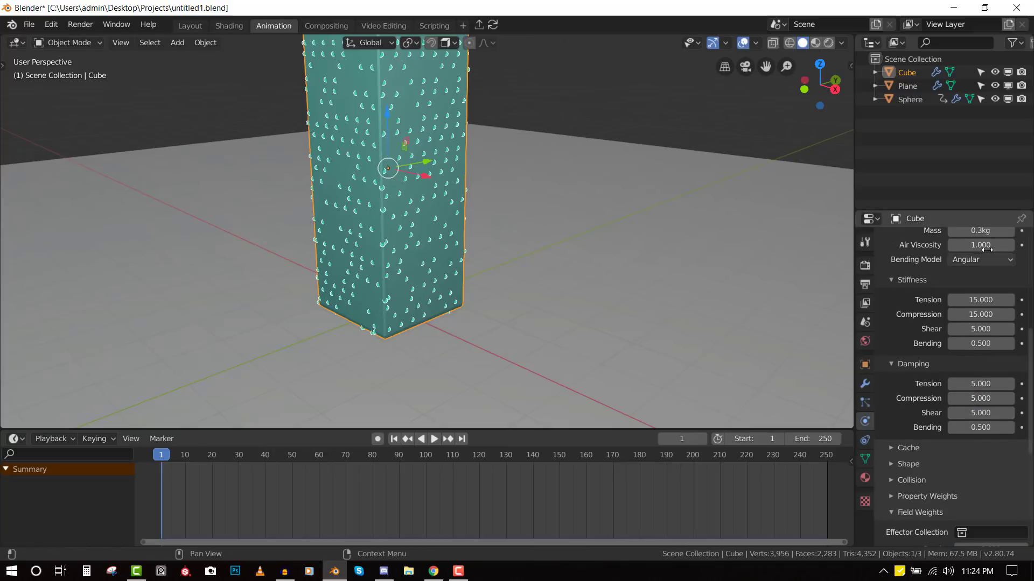
scroll(994, 290, up, 4)
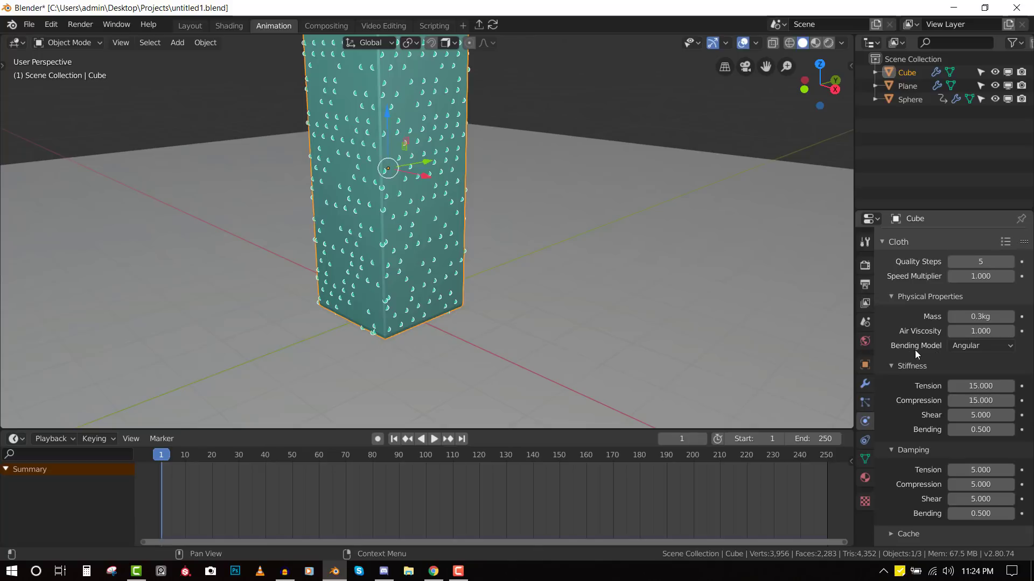
scroll(926, 344, up, 1)
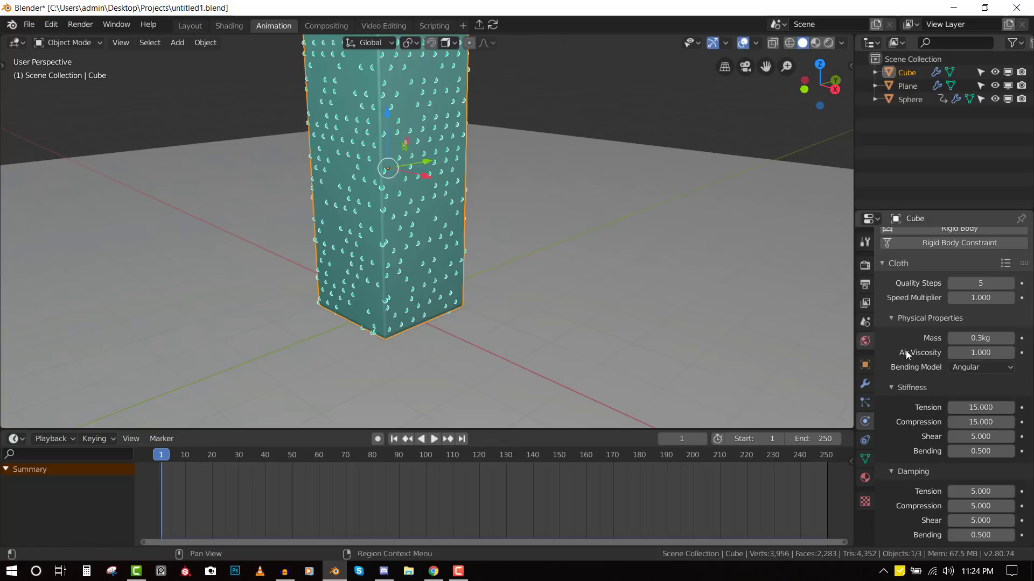
drag(863, 403, 867, 402)
Step: Set the cube's particle Render As option to None
click(865, 405)
scroll(948, 394, down, 1)
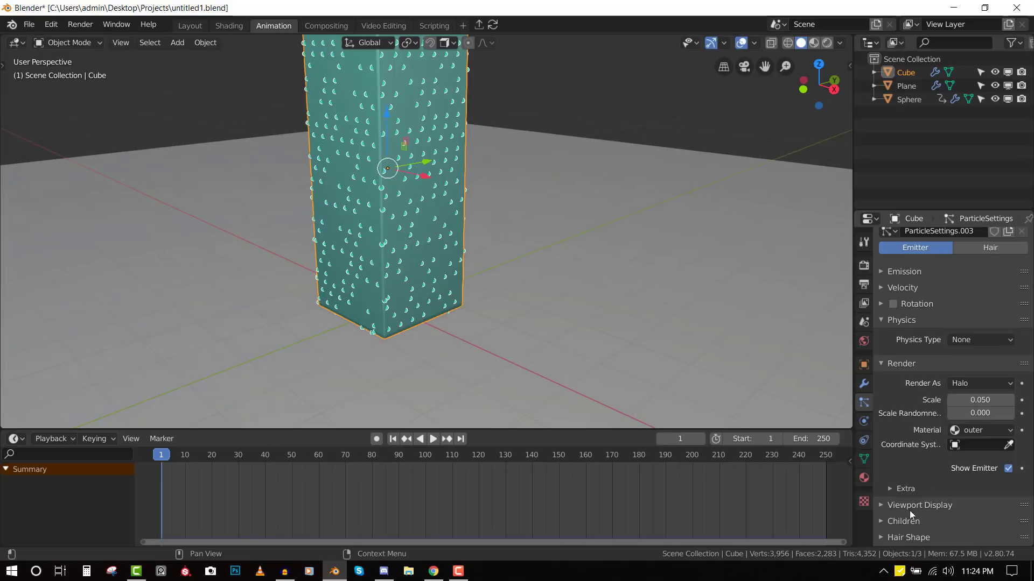
click(907, 320)
click(972, 356)
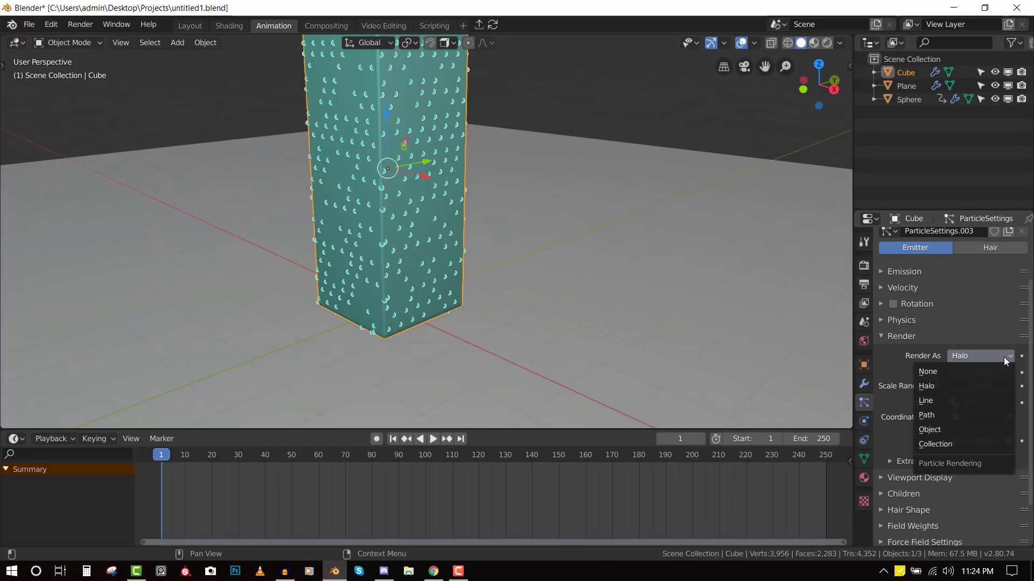
click(974, 371)
scroll(432, 274, down, 3)
Step: Play the explosion and stop at frame 31 to view the cube's broken holes
middle_drag(431, 273, 480, 289)
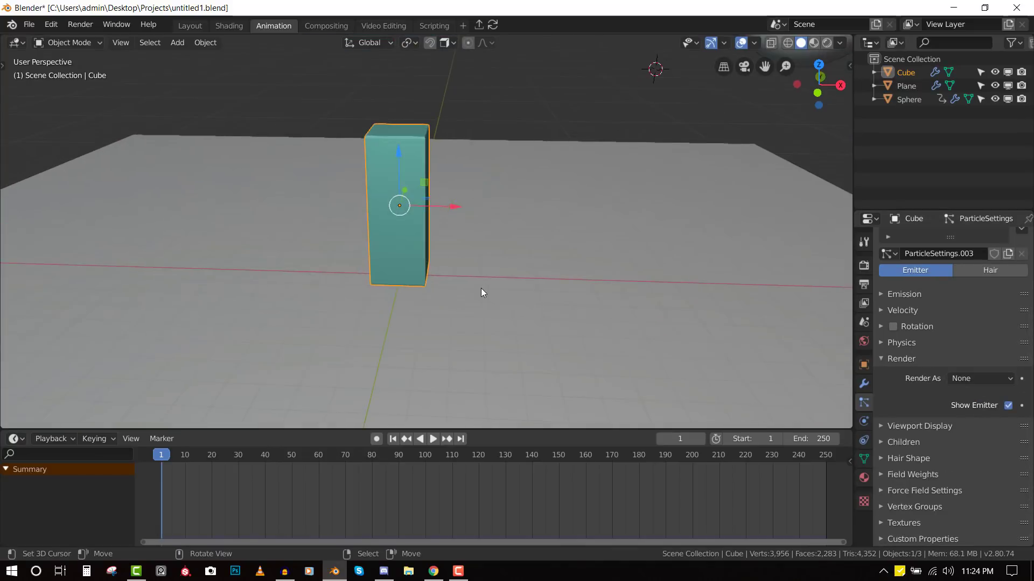
key(space)
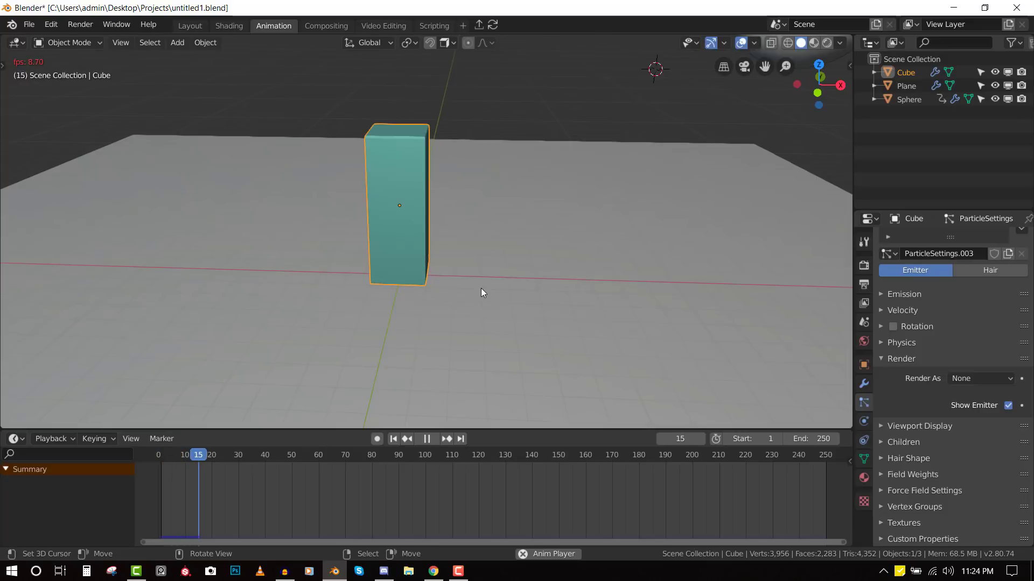
key(space)
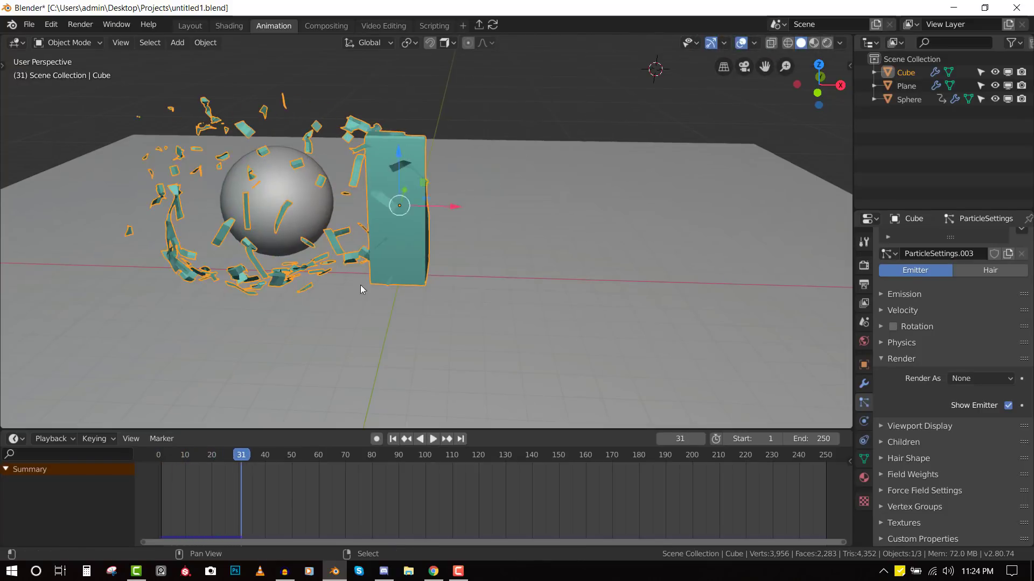
middle_drag(481, 288, 464, 209)
scroll(408, 257, up, 3)
Step: Set the particle emission Number to 5000
key(Tab)
key(Tab)
click(887, 294)
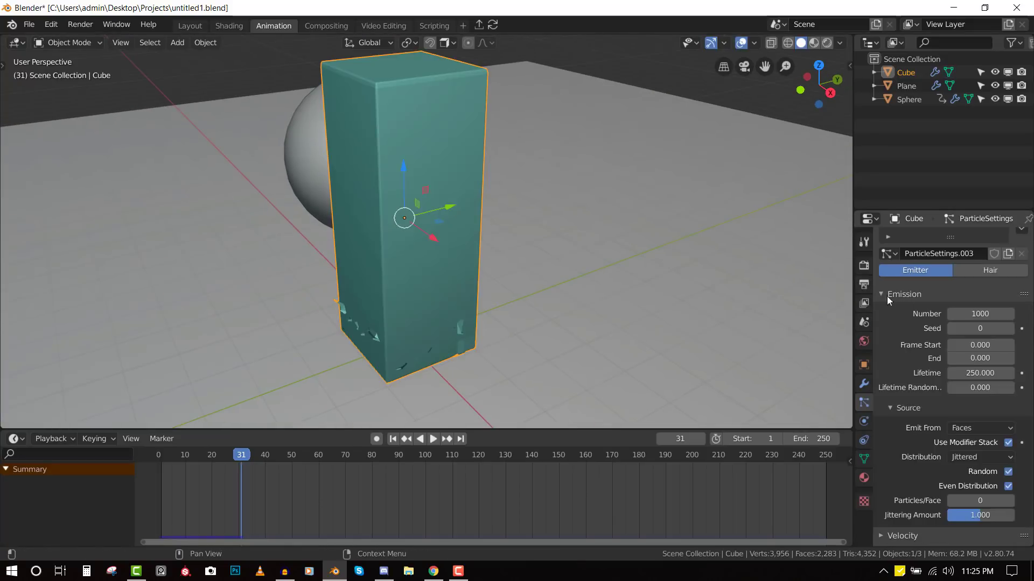
click(978, 314)
text(5)
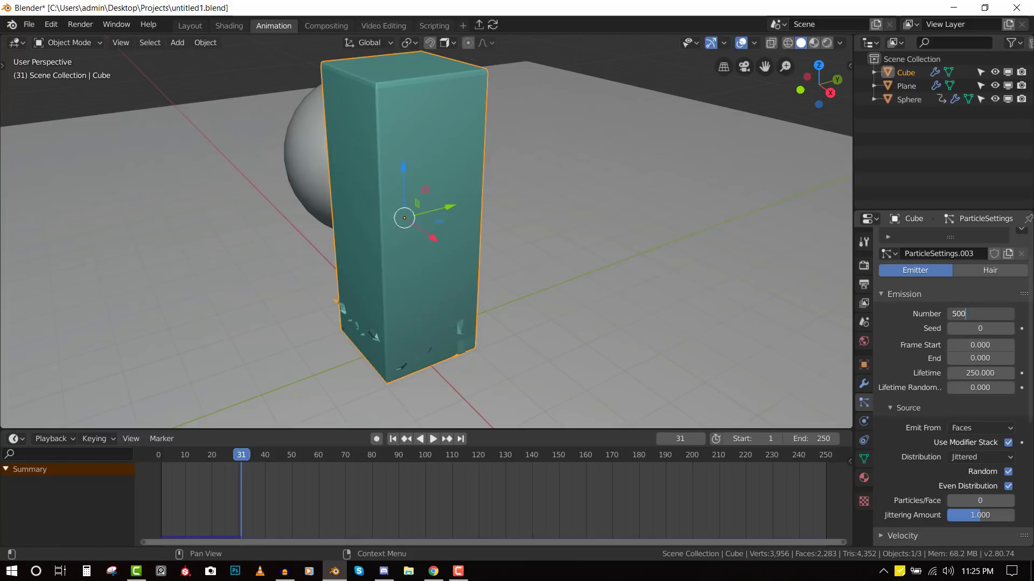
text(000)
key(Return)
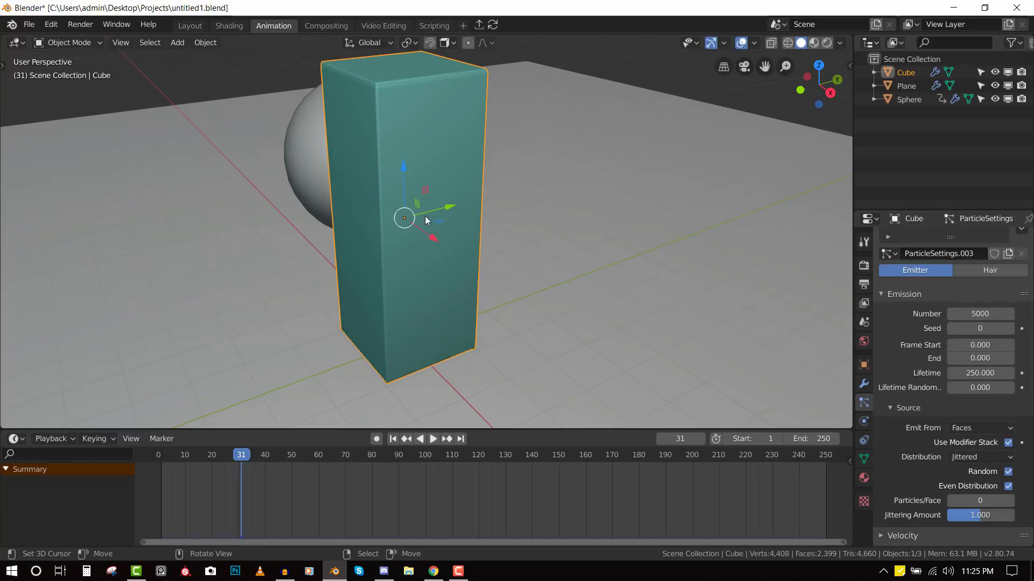
Step: Orbit around the cube and inspect its mesh grid in Edit Mode
middle_drag(424, 214, 750, 231)
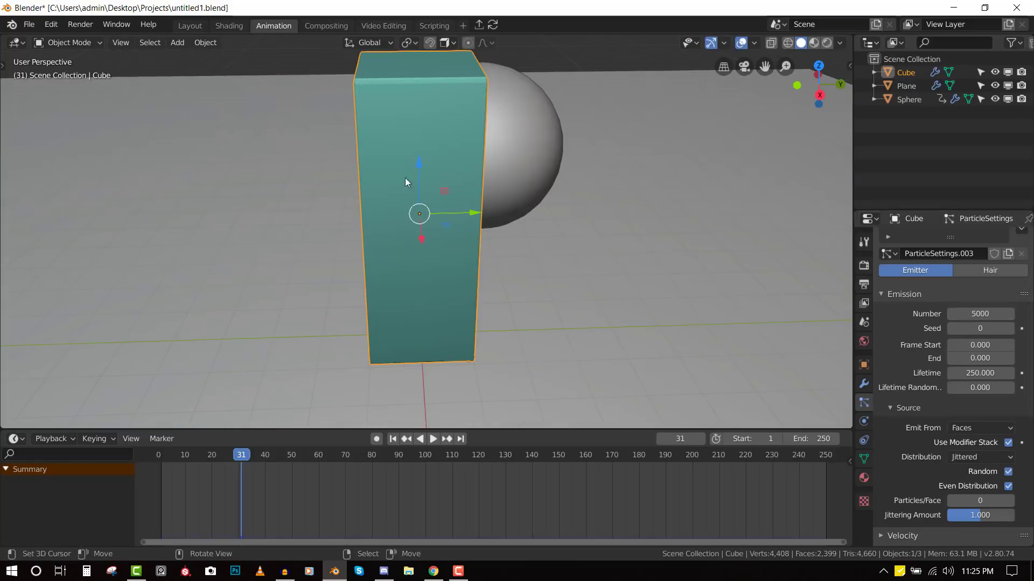
middle_drag(466, 205, 486, 89)
scroll(437, 178, up, 3)
key(Tab)
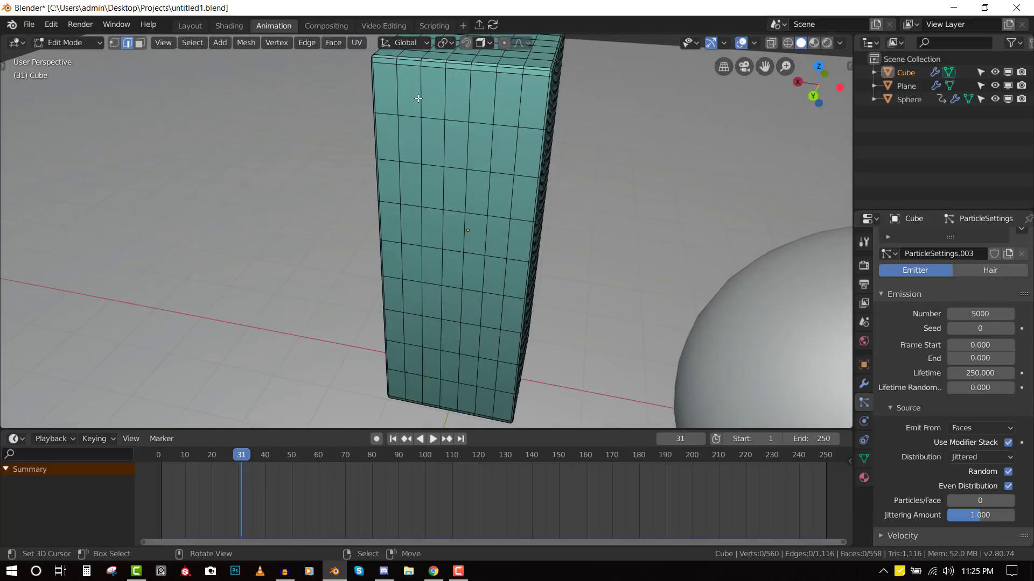
middle_drag(411, 99, 501, 173)
key(Tab)
Step: Add a Simple Subdivision Surface modifier and move it to the top of the stack
click(864, 383)
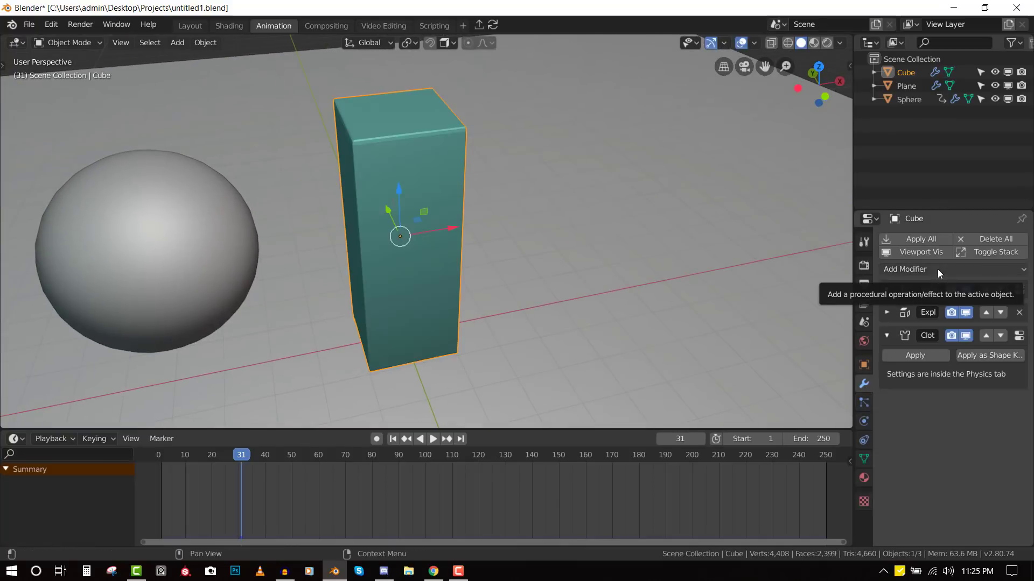
click(937, 269)
click(804, 492)
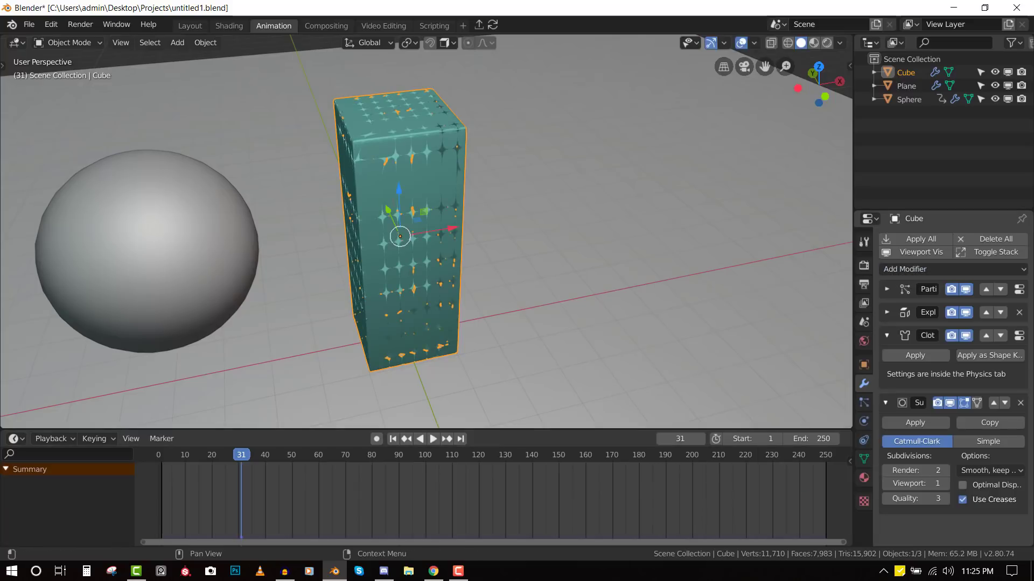
click(988, 443)
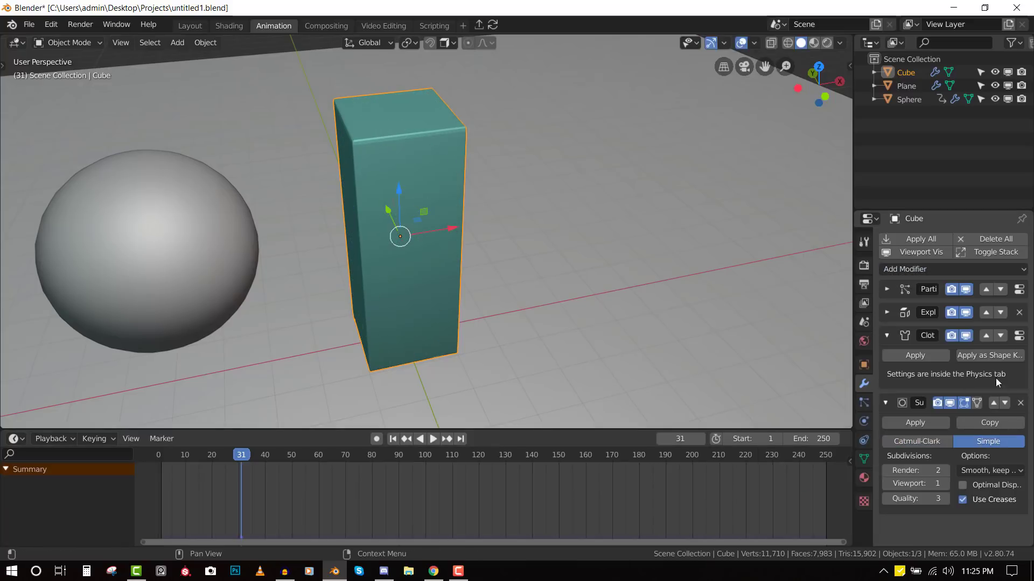
click(886, 335)
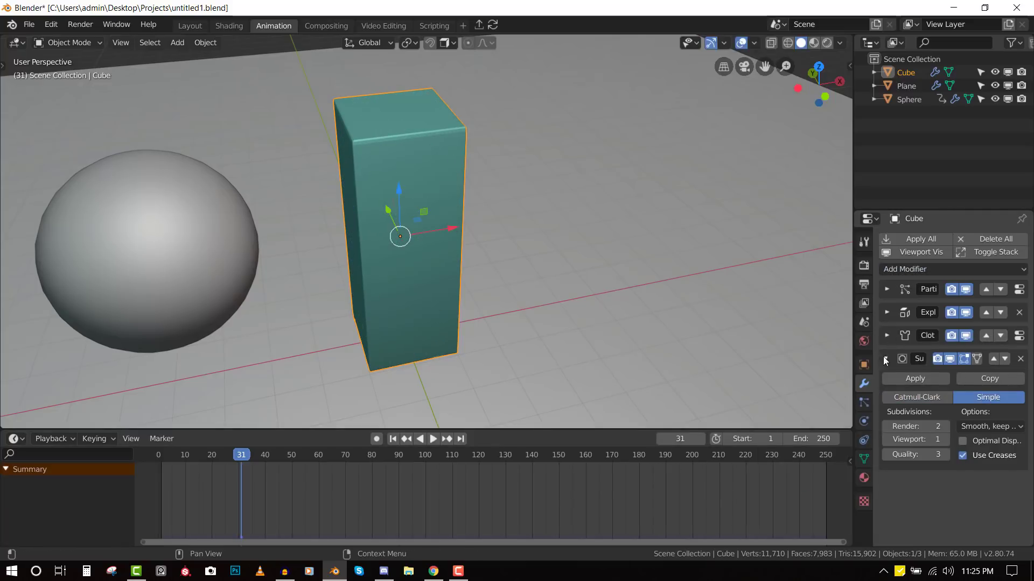
click(884, 359)
click(995, 359)
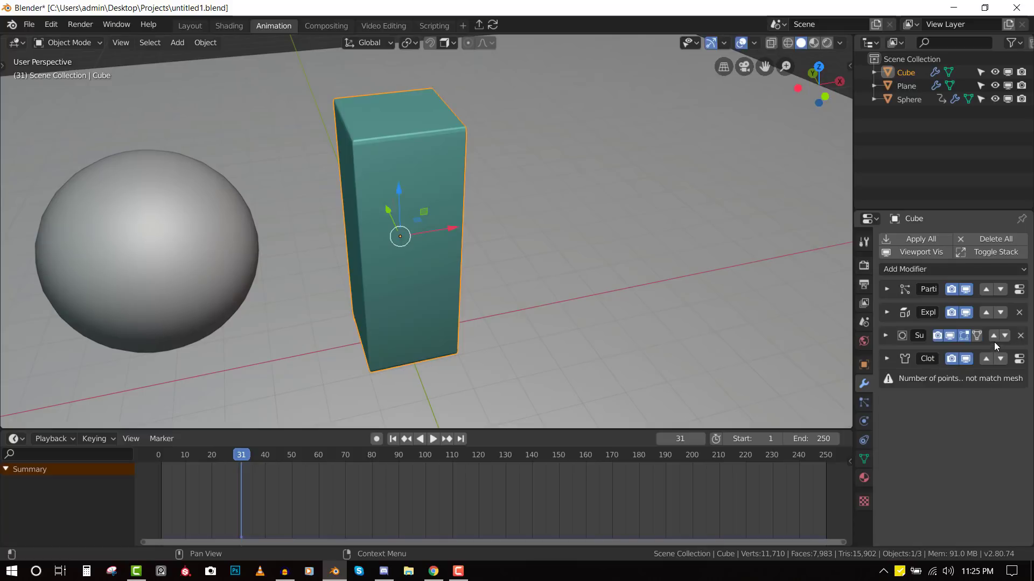
click(994, 337)
click(994, 313)
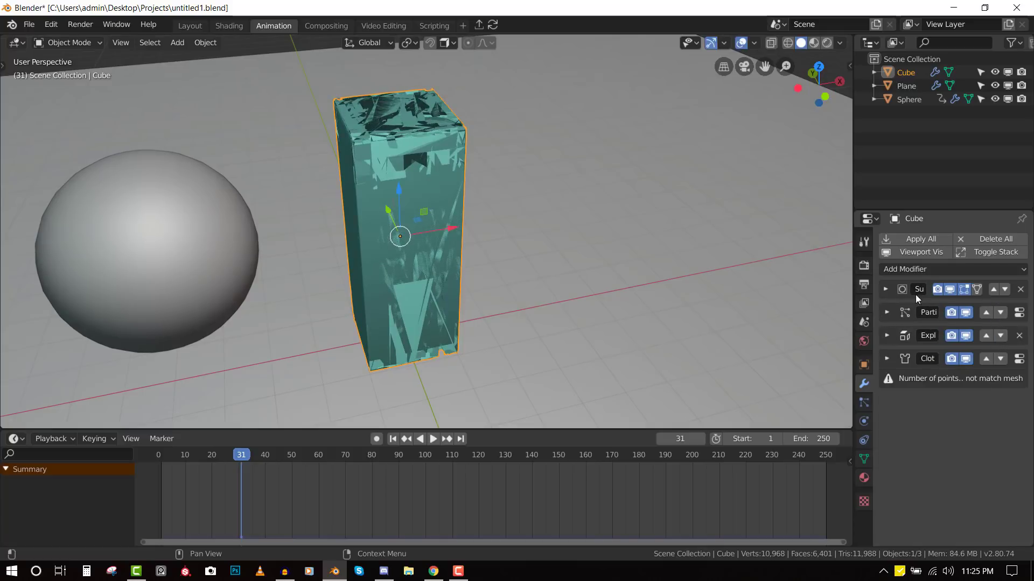
Step: Replay the animation from frame 1 and stop at frame 29 to view the shards
key(shift+Left)
key(space)
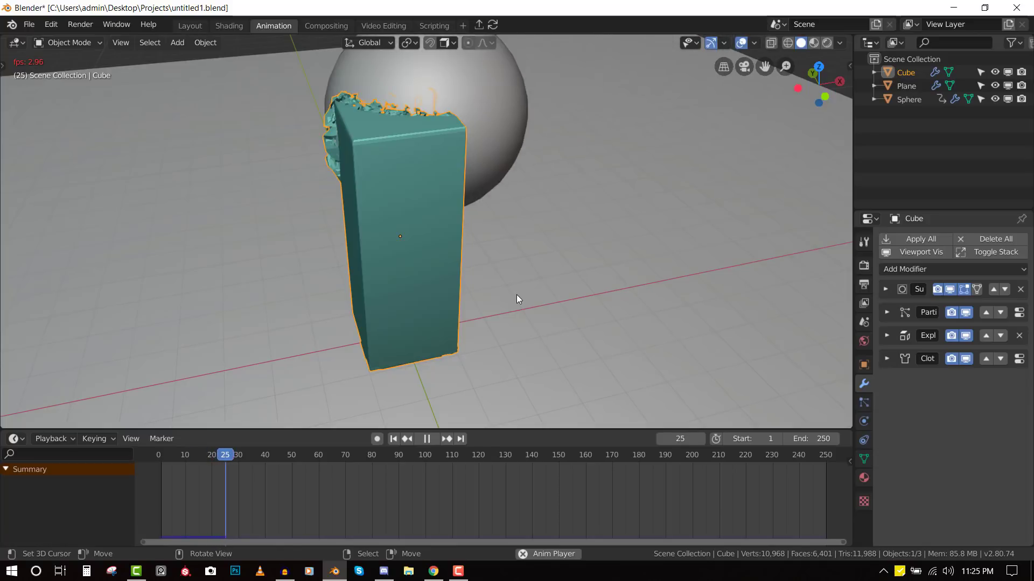
key(space)
middle_drag(485, 299, 700, 215)
Step: Add a Solidify modifier to the Cube with 0.059 m thickness and rim material offset 1
click(602, 190)
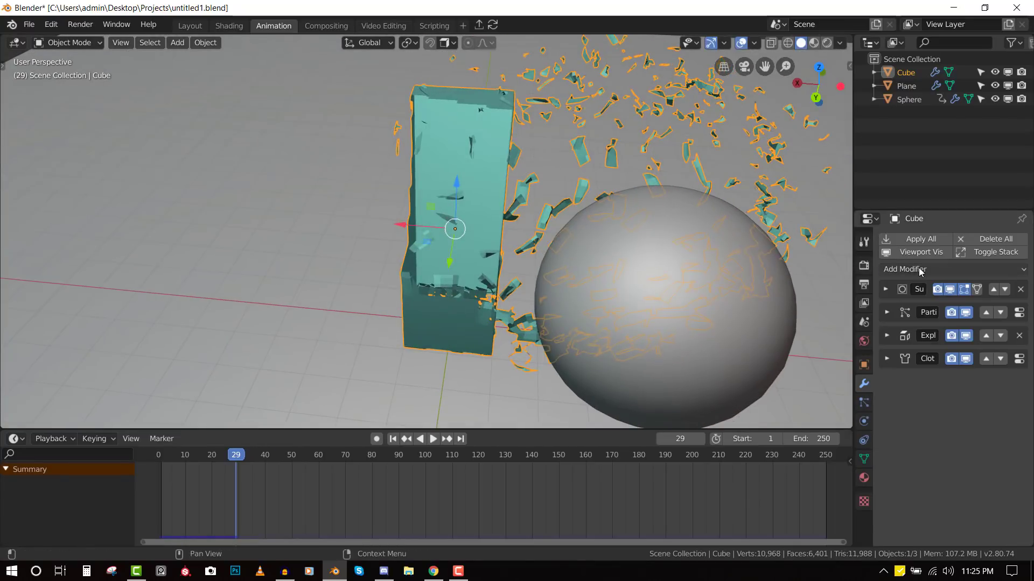
click(907, 269)
click(780, 474)
middle_drag(525, 258, 565, 302)
mouse_move(915, 420)
mouse_down()
mouse_move(883, 420)
mouse_move(918, 420)
mouse_up()
drag(1004, 527, 1012, 527)
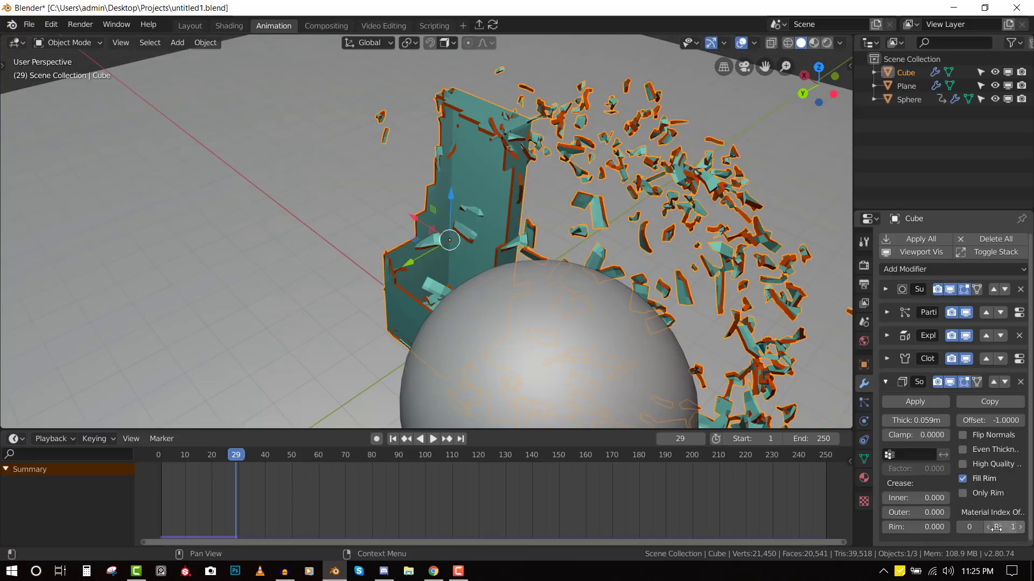
Step: Set Solidify material offset to 1, compare orange inner and teal outer materials, then view modifiers
click(980, 527)
middle_drag(528, 253, 580, 257)
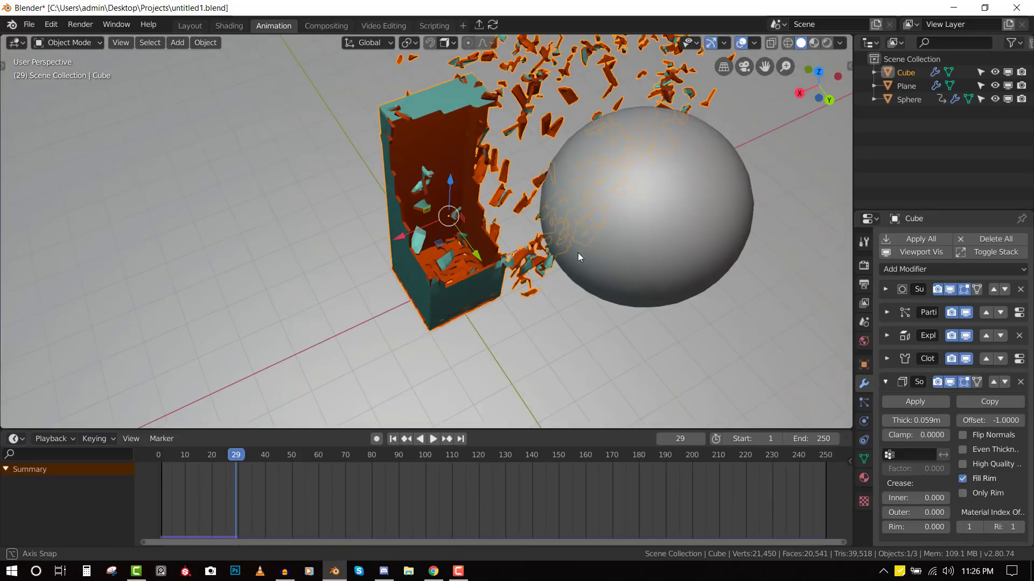
click(863, 478)
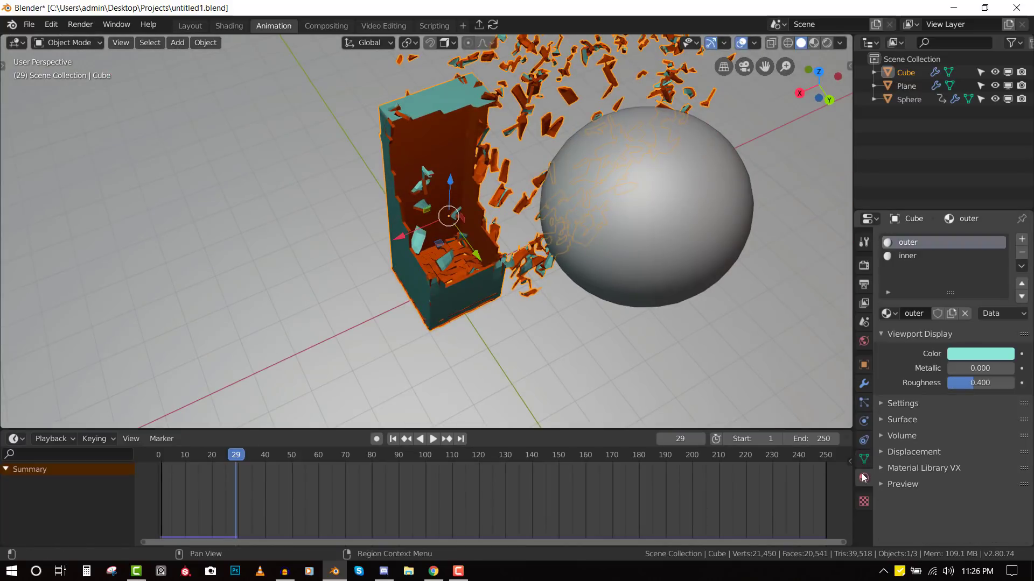
click(915, 257)
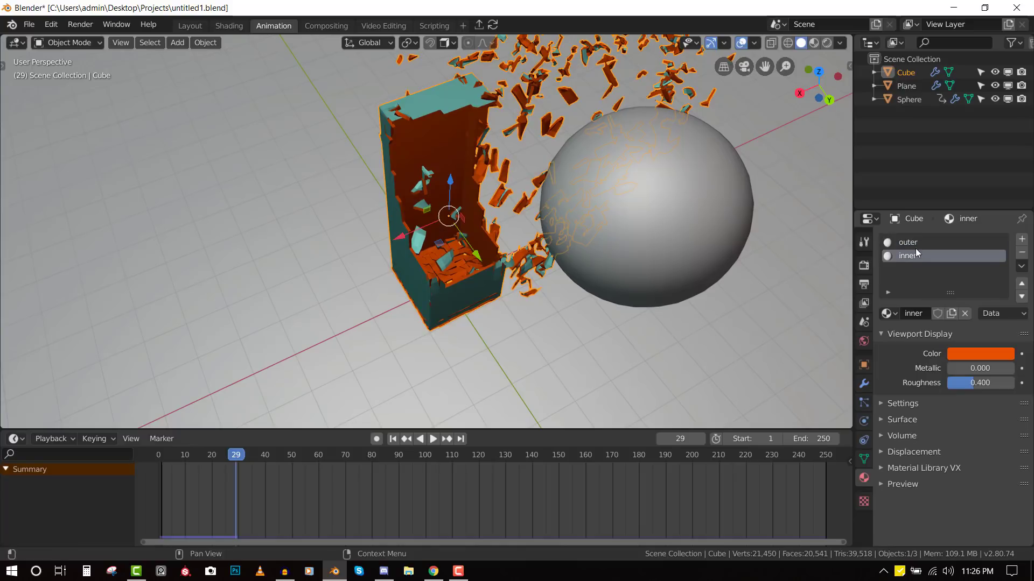
click(915, 242)
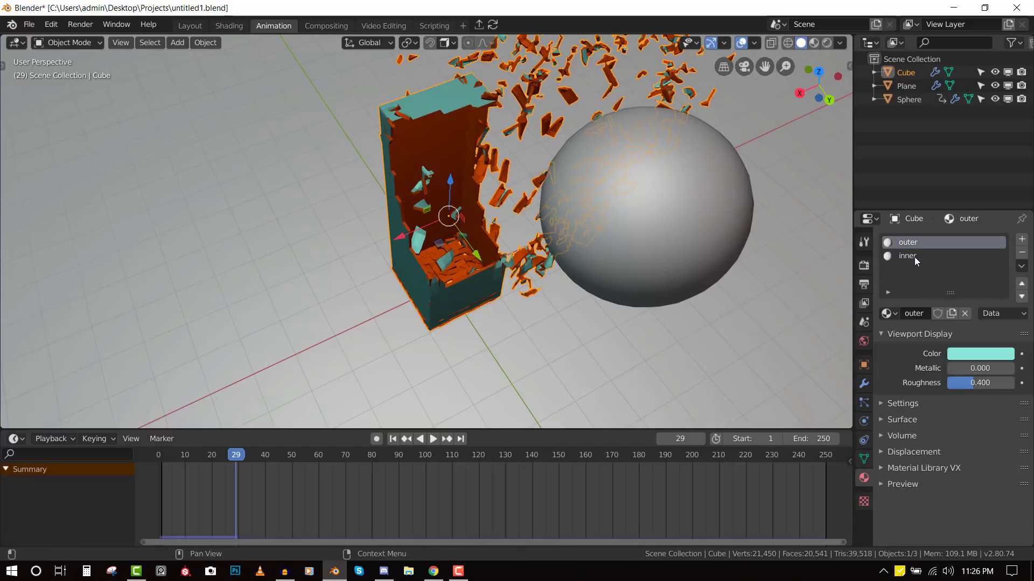
click(863, 383)
middle_drag(697, 335, 578, 322)
Step: From the front orthographic view, raise the teal Cube slightly along Z at frame 1
key(KP_1)
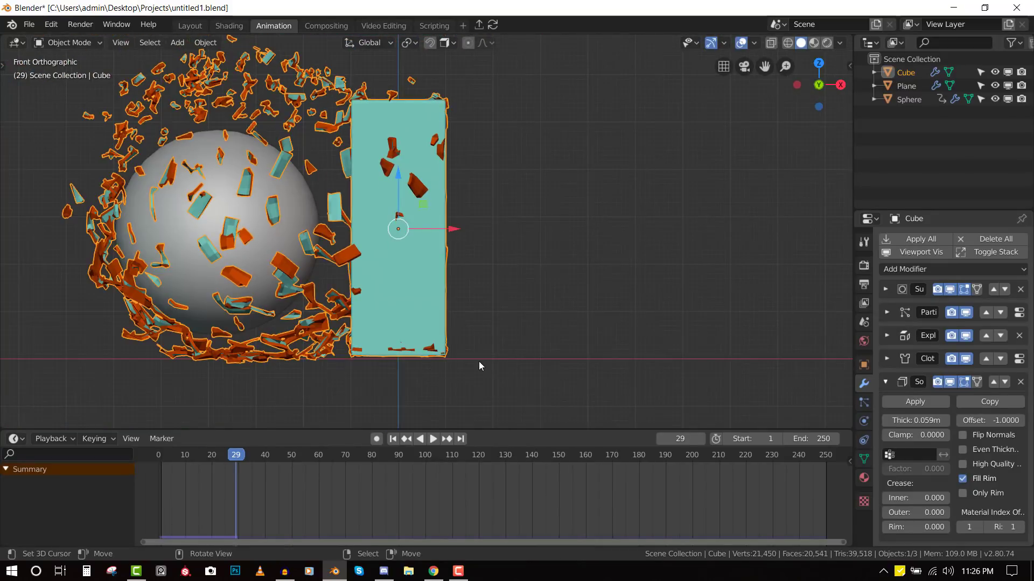
click(480, 366)
click(419, 332)
key(g)
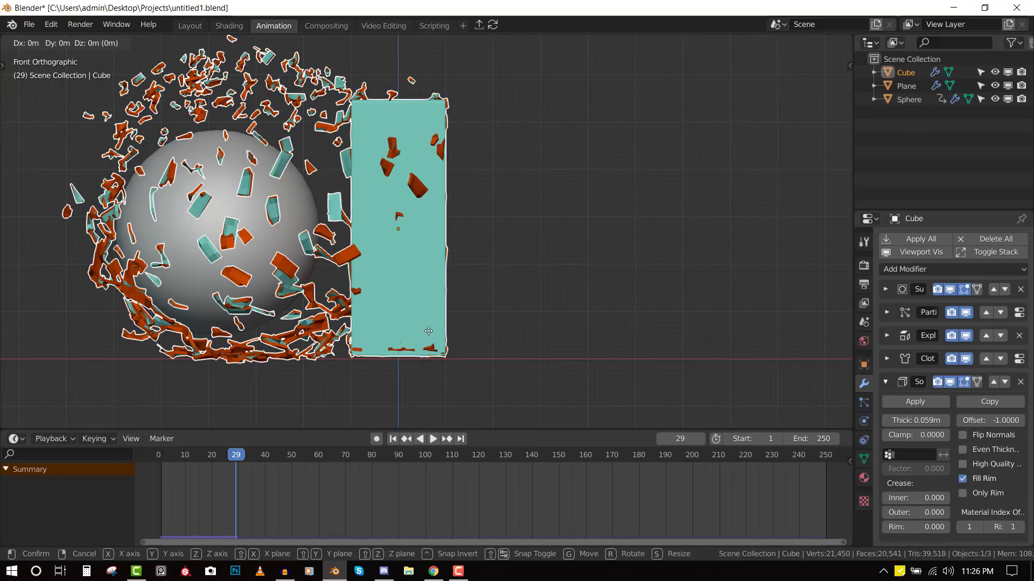
click(429, 320)
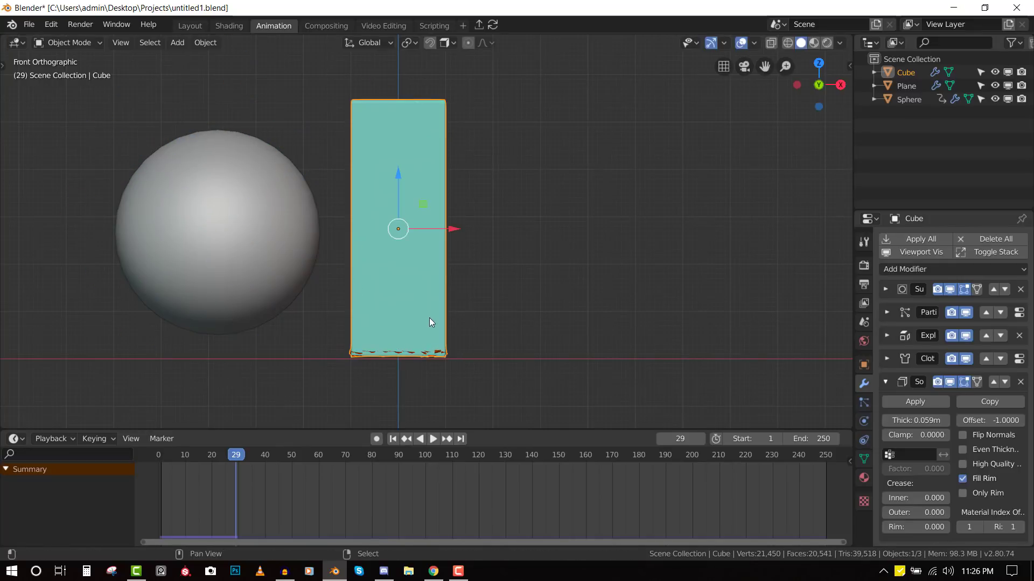
key(shift+Left)
key(g)
key(z)
click(482, 306)
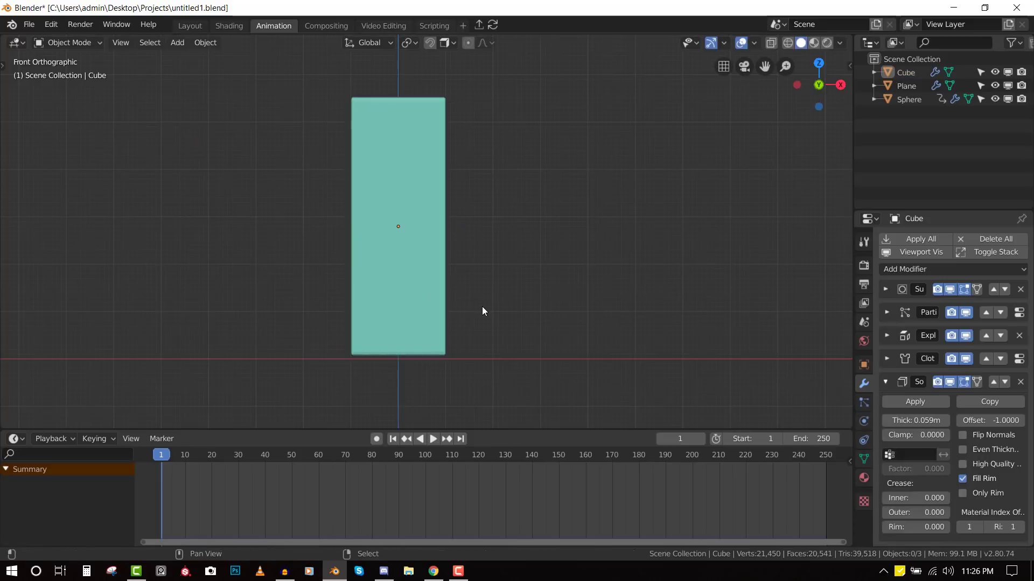
Step: Play the shatter simulation and orbit around the cube, sphere and debris to inspect it
key(space)
middle_drag(453, 331, 445, 338)
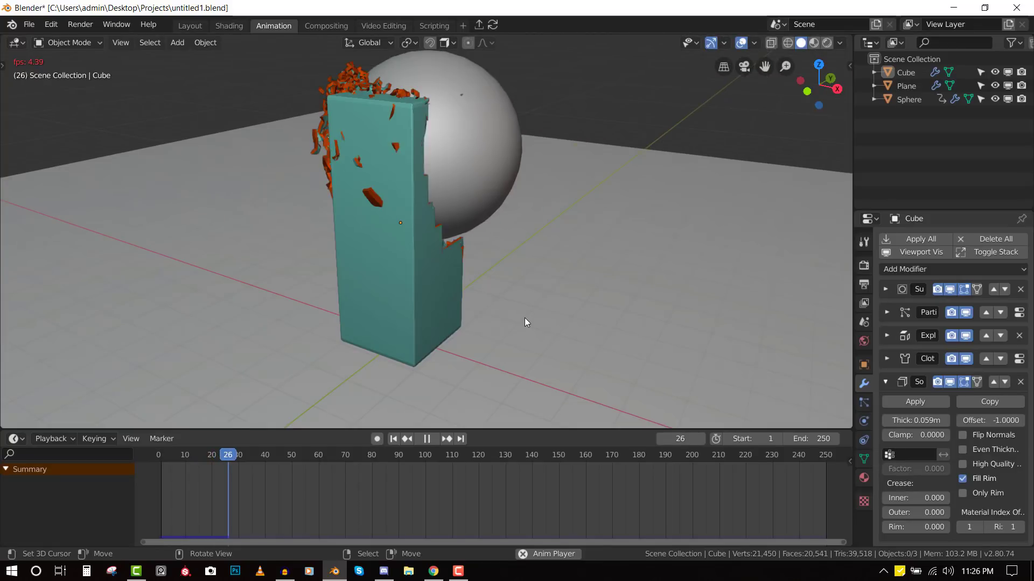
key(space)
middle_drag(346, 341, 404, 289)
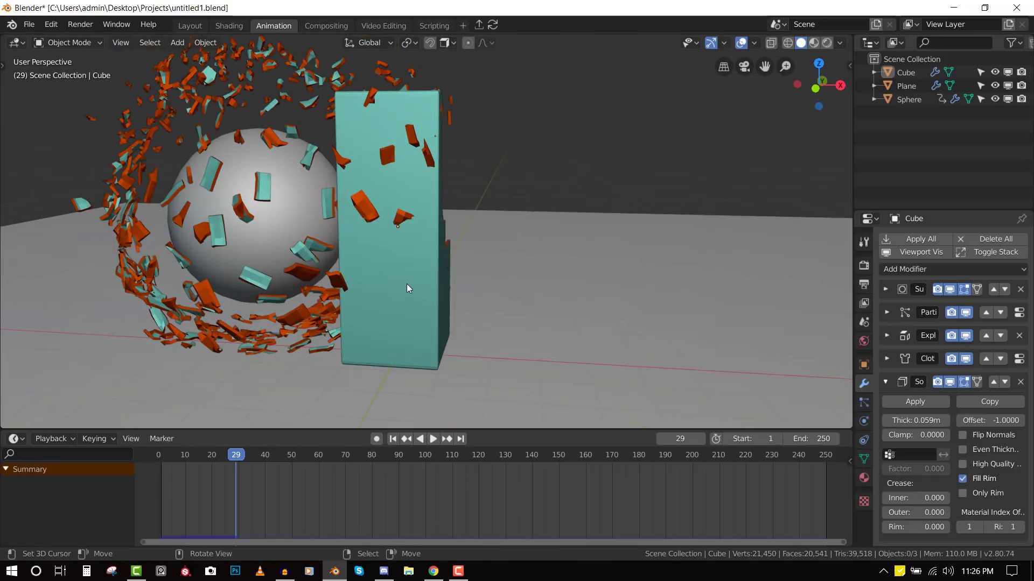
middle_drag(394, 194, 338, 224)
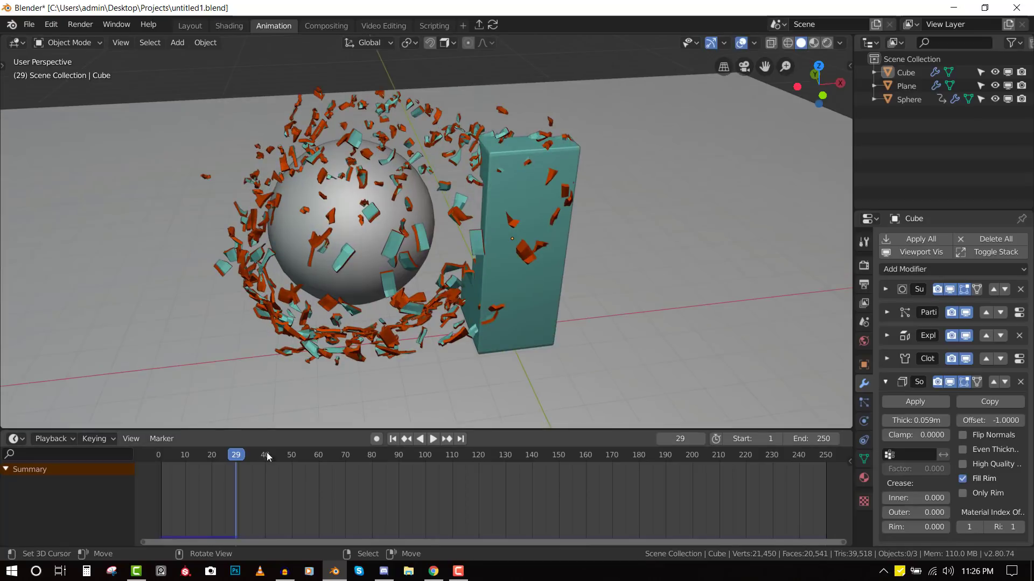
key(space)
key(space)
middle_drag(315, 386, 450, 263)
Step: Keyframe the Cube's cloth Gravity field weight at 0 on frame 38
key(KP_3)
key(KP_1)
click(483, 260)
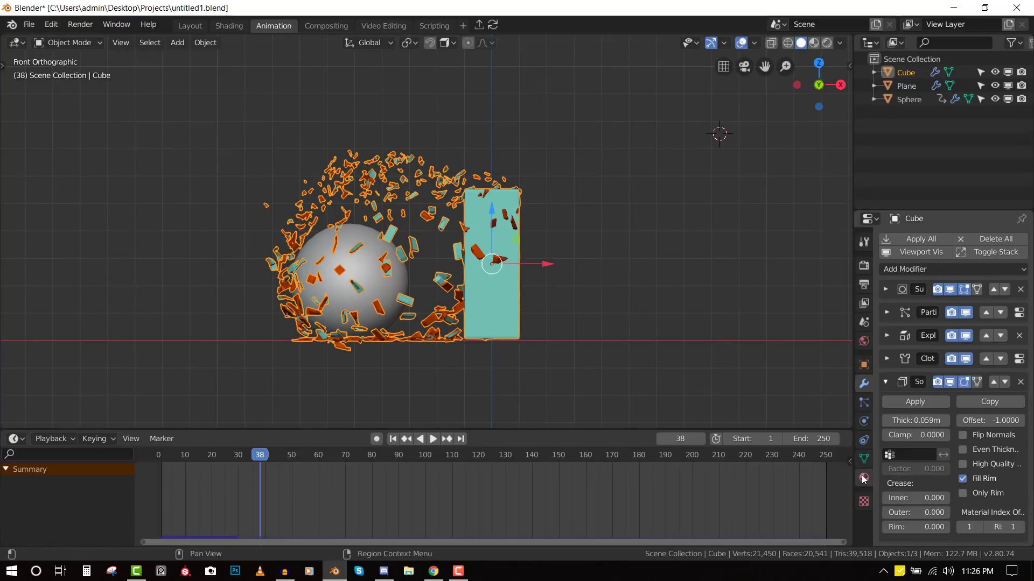
click(864, 421)
scroll(983, 464, down, 8)
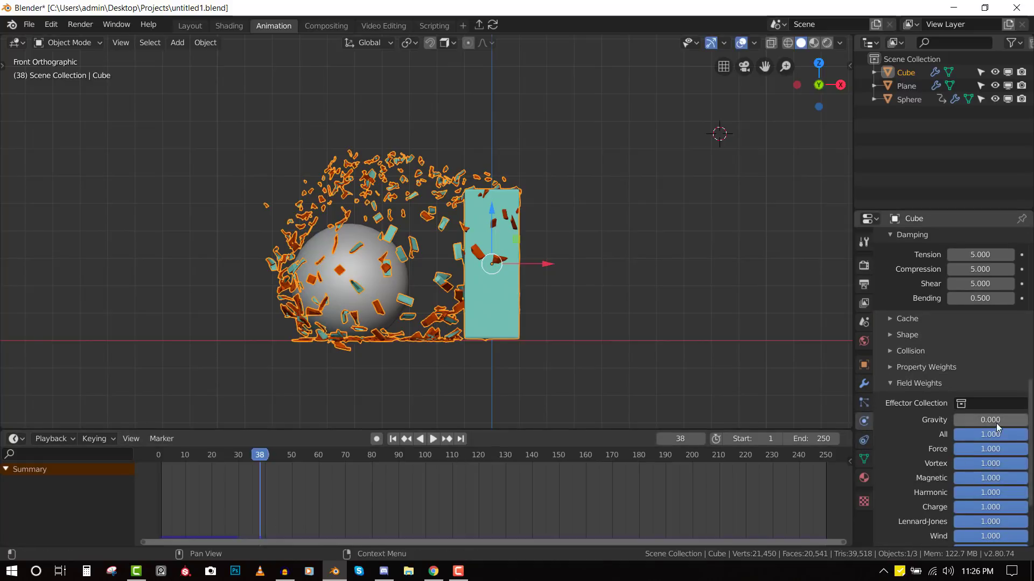
key(i)
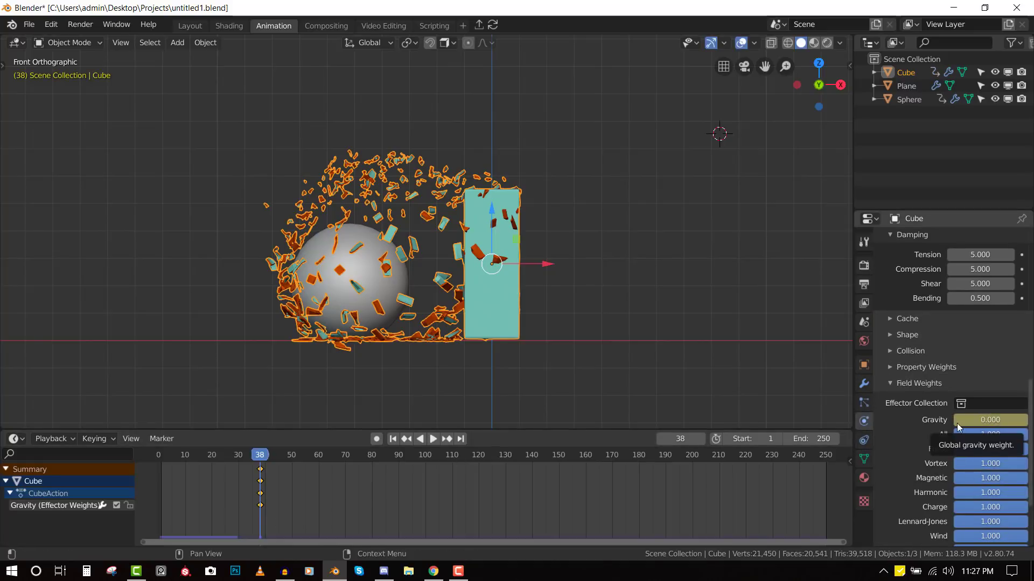
Step: Keyframe the Gravity weight at 2 on frame 56, then replay the simulation from frame 1
click(307, 502)
drag(969, 421, 1027, 423)
key(i)
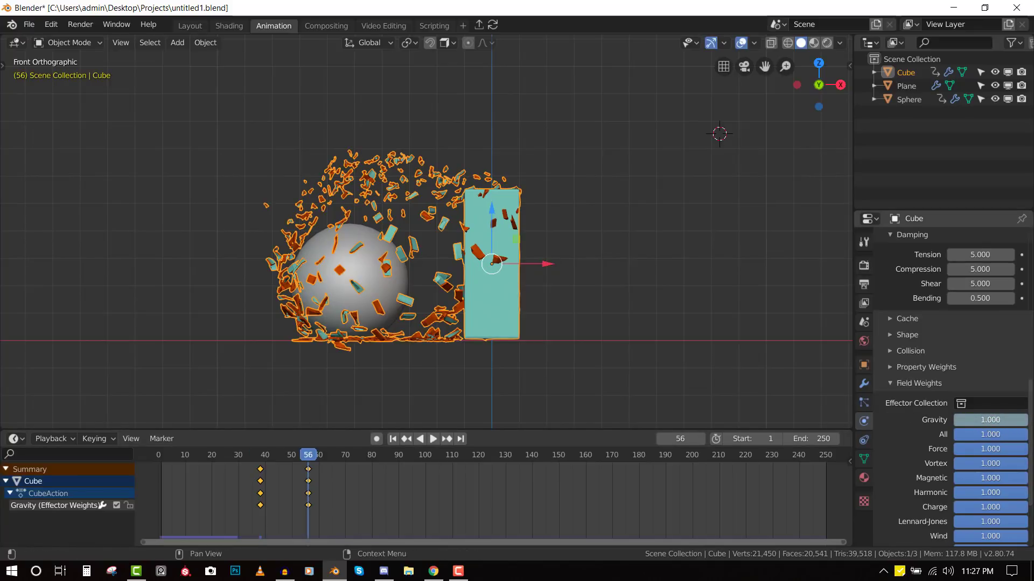
click(999, 421)
text(2)
key(Return)
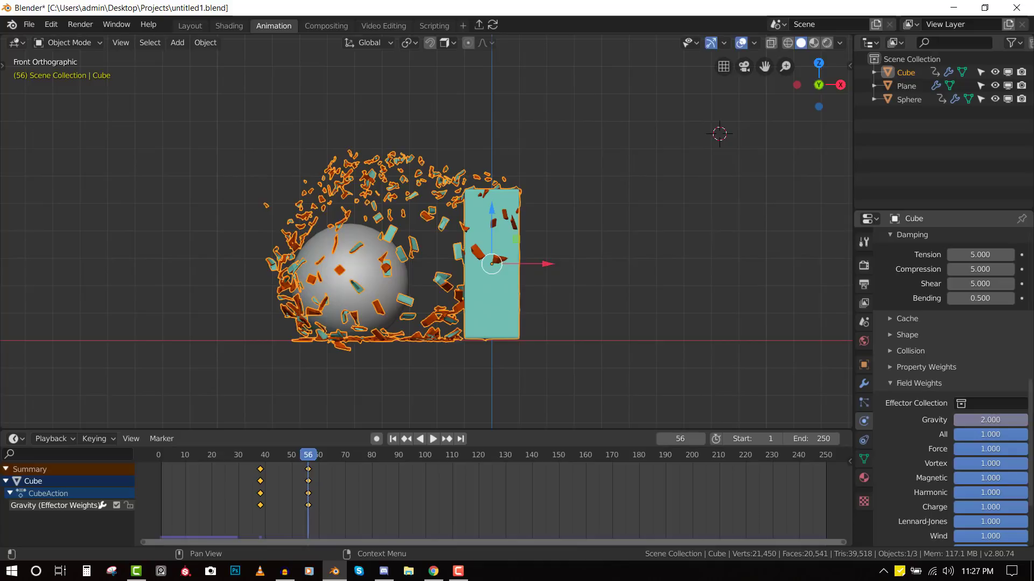
middle_drag(453, 289, 383, 268)
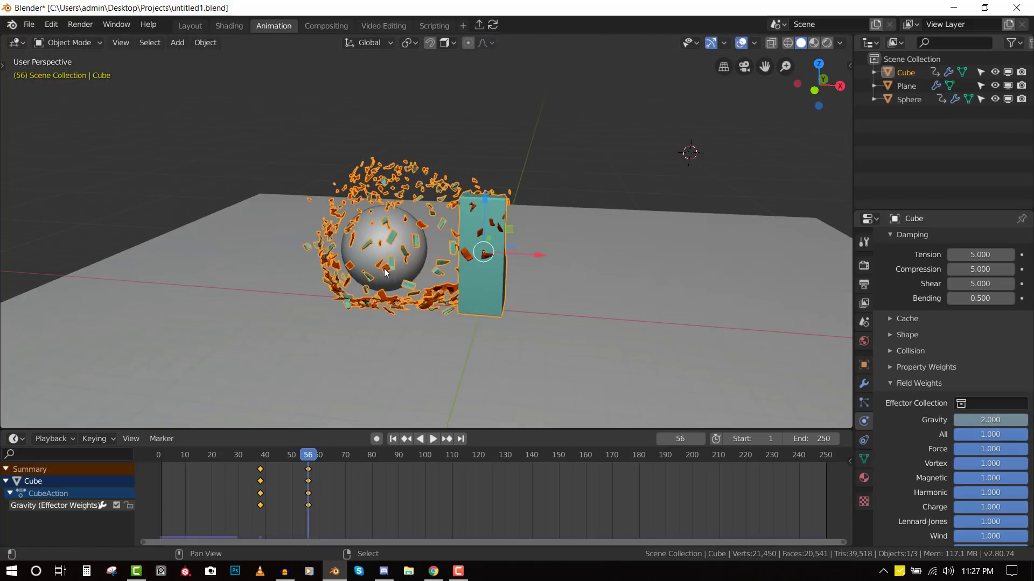
key(shift+Left)
key(space)
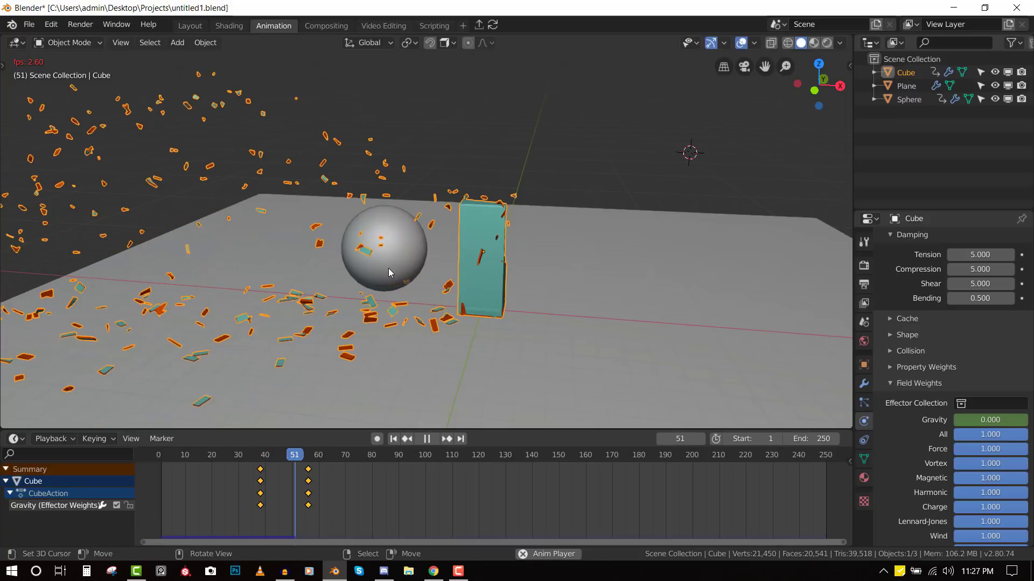
Step: Stop playback and delete the Gravity weight keyframes
key(space)
middle_drag(389, 268, 513, 288)
right_click(981, 422)
key(x)
click(377, 487)
scroll(509, 244, down, 3)
Step: Replay the simulation from frame 1 and stop at frame 25 with the cube intact
key(shift+Left)
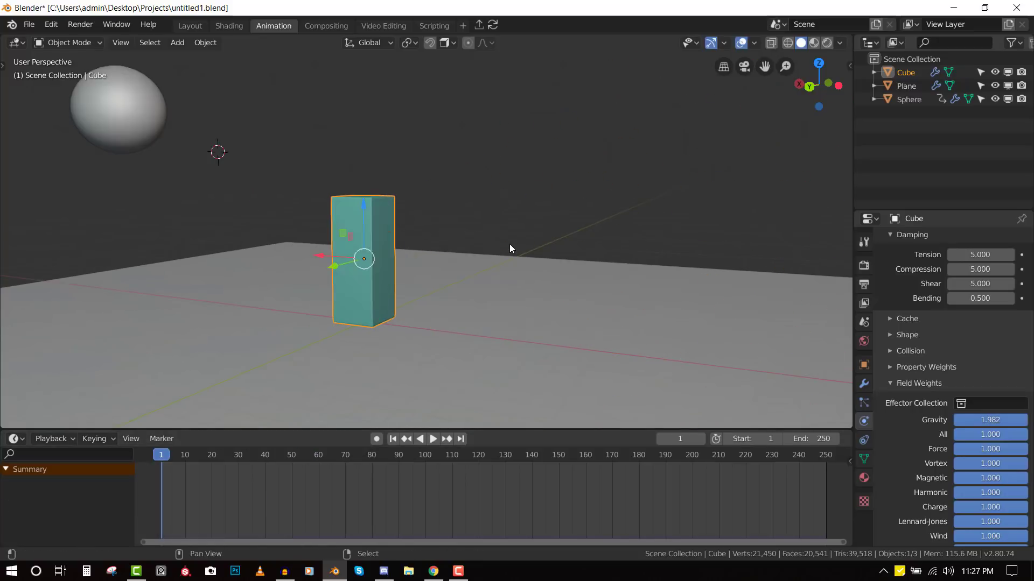
middle_drag(531, 246, 179, 494)
key(space)
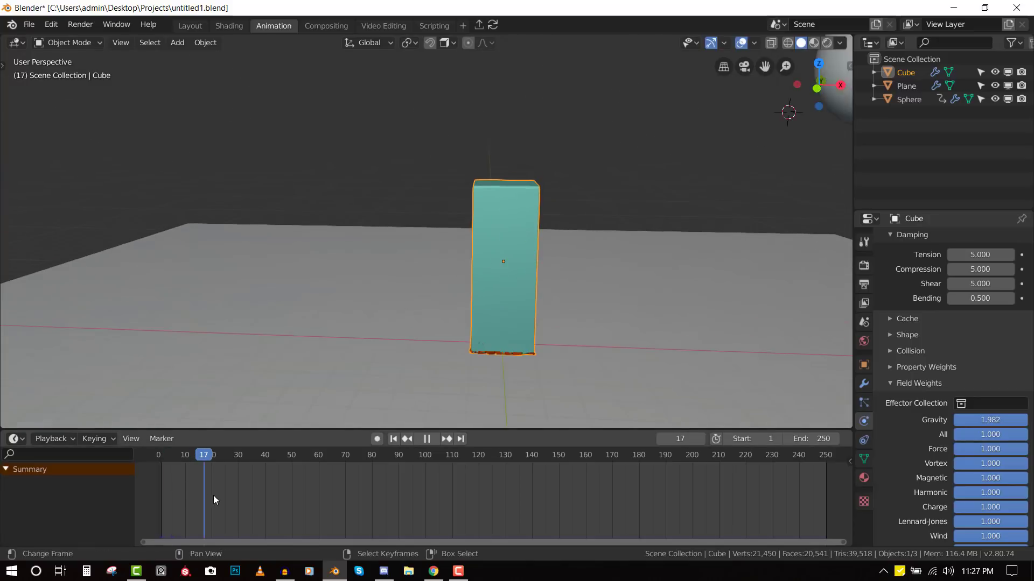
drag(254, 498, 226, 499)
key(space)
Step: Set the Sphere's viewport Display As to Wire so the Cube is visible through it
middle_drag(391, 198, 420, 186)
click(298, 115)
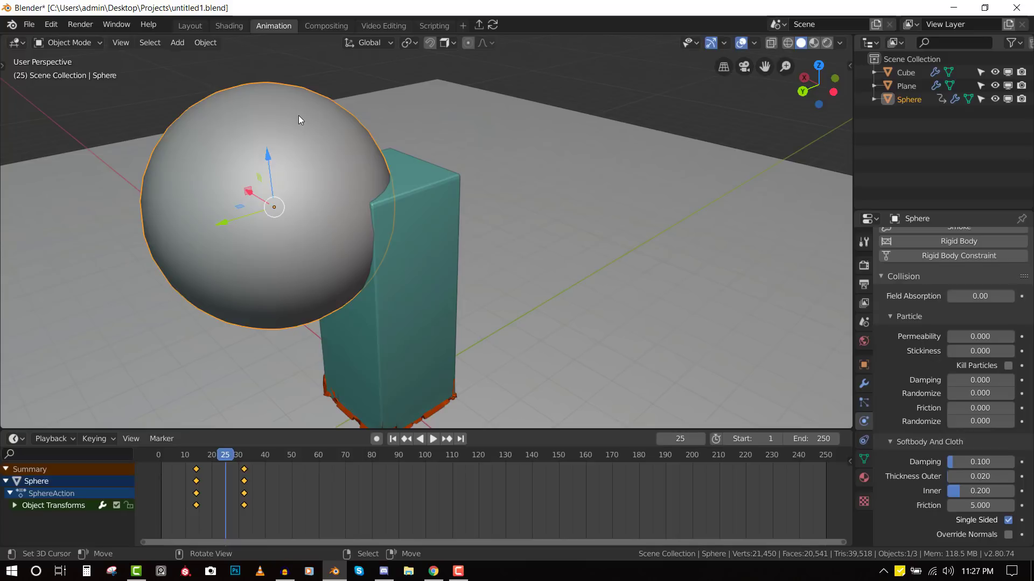
scroll(360, 168, down, 3)
scroll(432, 192, up, 2)
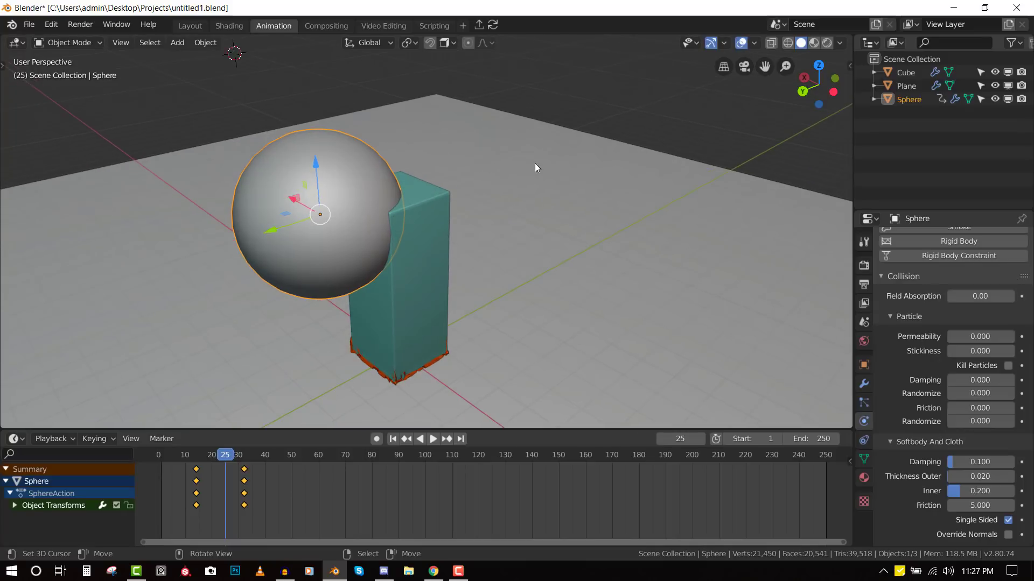
key(q)
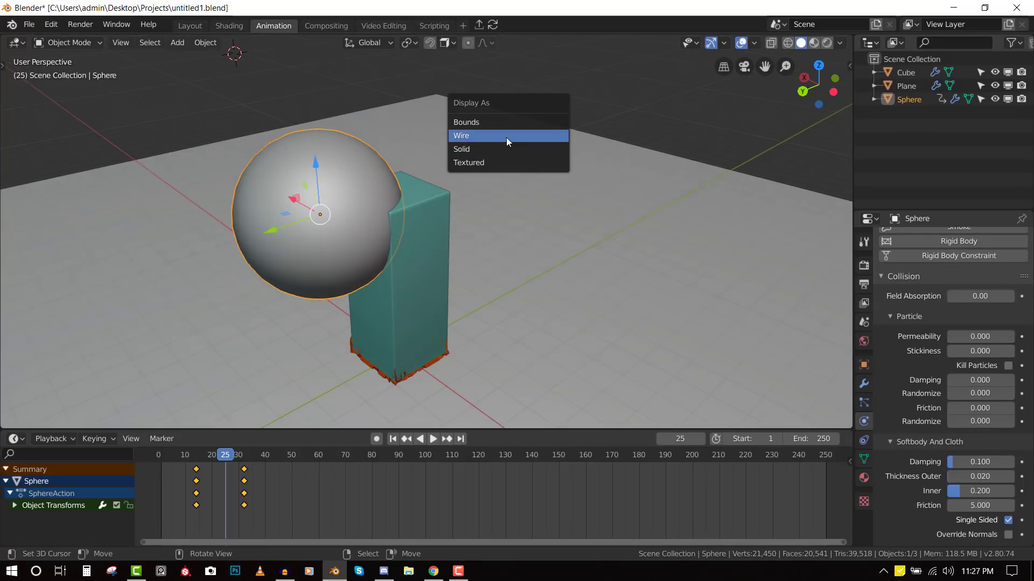
click(507, 137)
scroll(334, 213, up, 3)
middle_drag(334, 213, 369, 148)
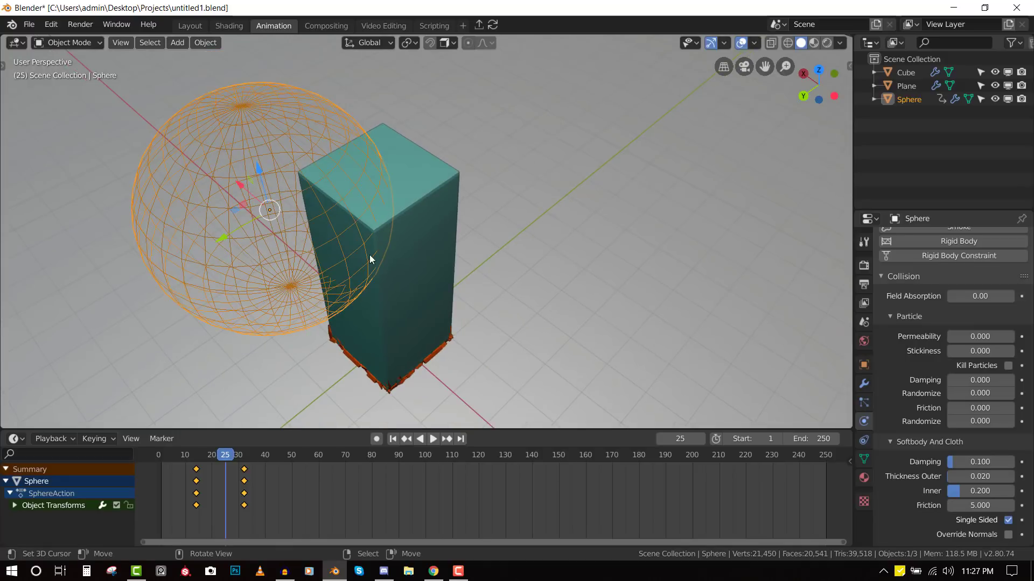
middle_drag(390, 193, 368, 162)
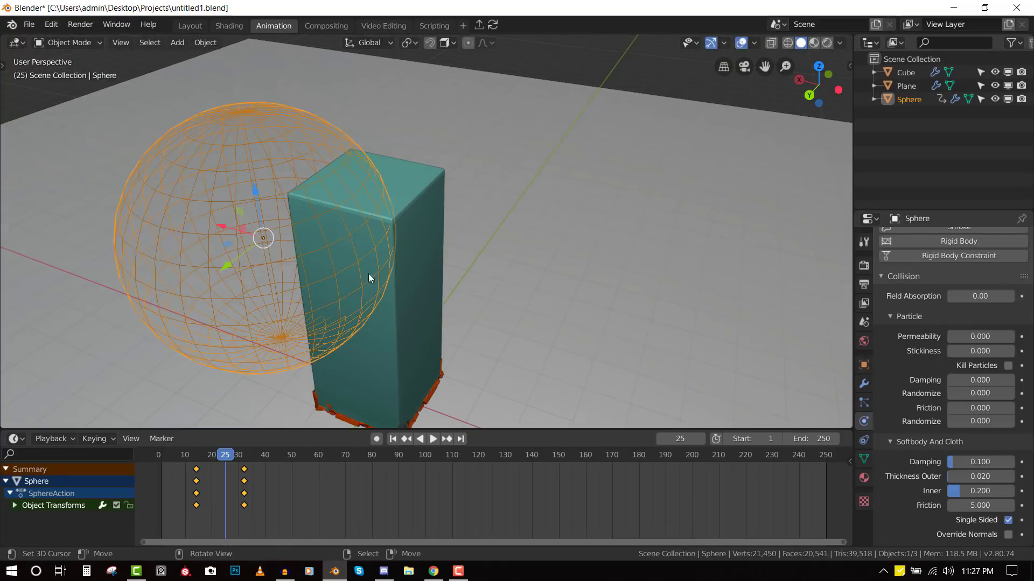
click(422, 244)
Step: Put the Cube in Weight Paint mode at frame 1 and add a new vertex group
key(ctrl+Tab)
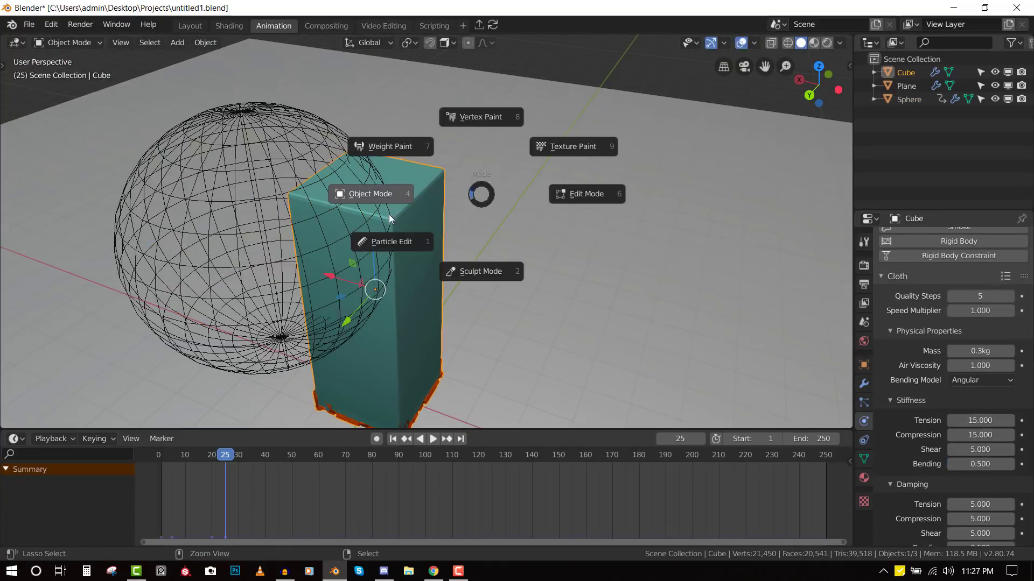
click(474, 257)
key(shift+Left)
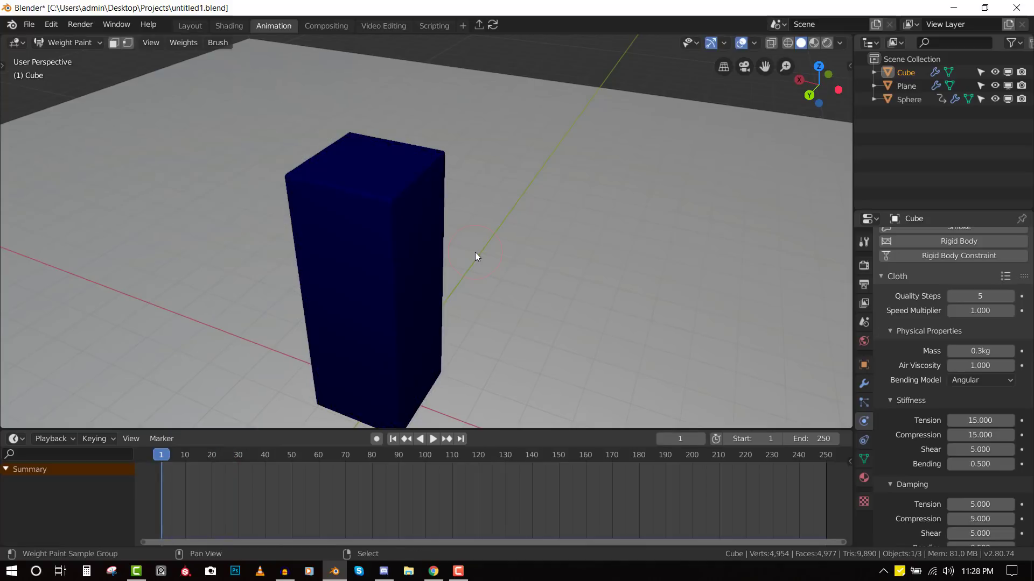
click(864, 458)
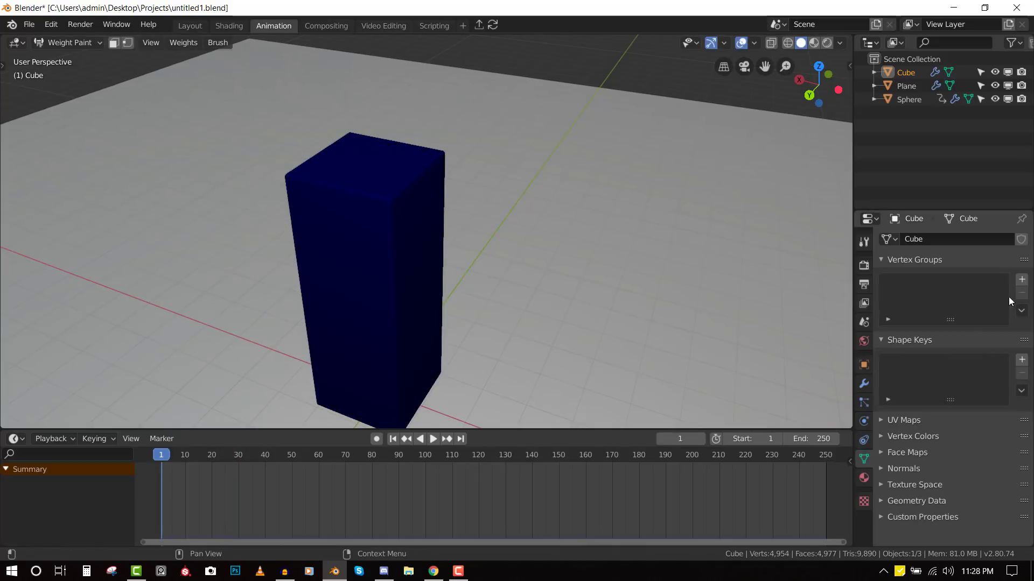
click(1022, 279)
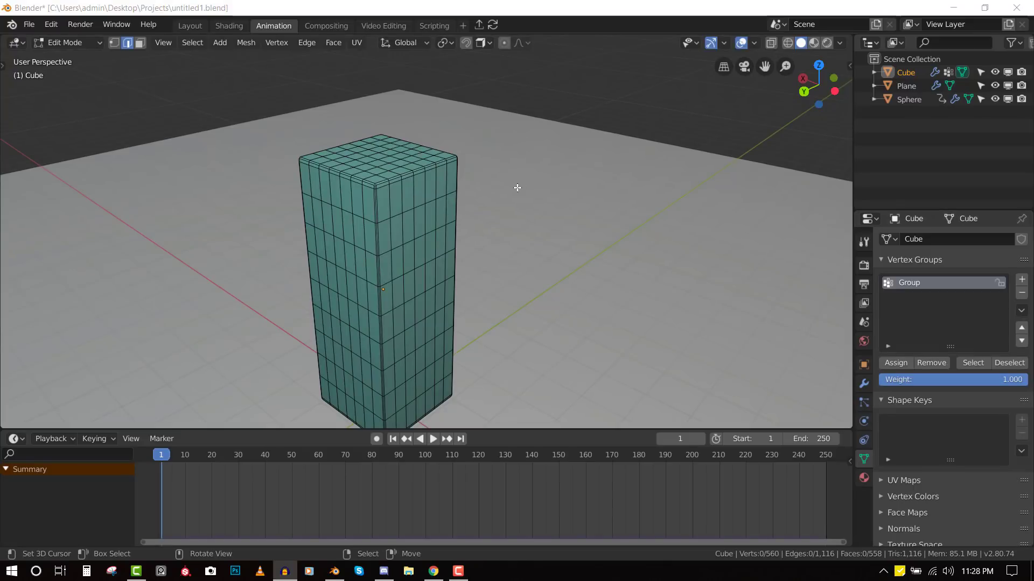
Step: Select all of the Cube's vertices and assign them to Group at weight 1.000
middle_drag(517, 189, 535, 189)
middle_drag(496, 246, 492, 173)
key(a)
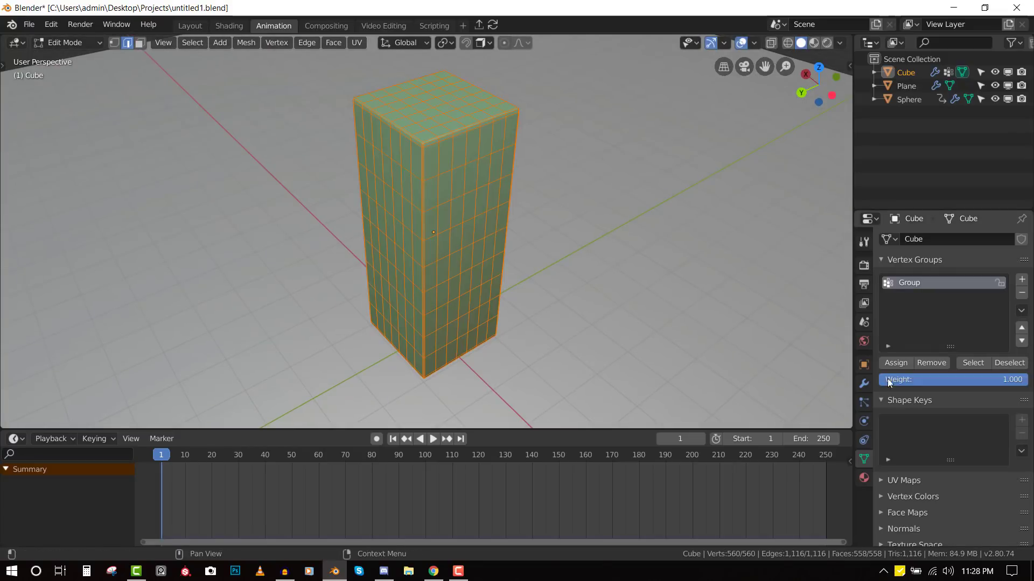
click(896, 364)
middle_drag(526, 143, 604, 147)
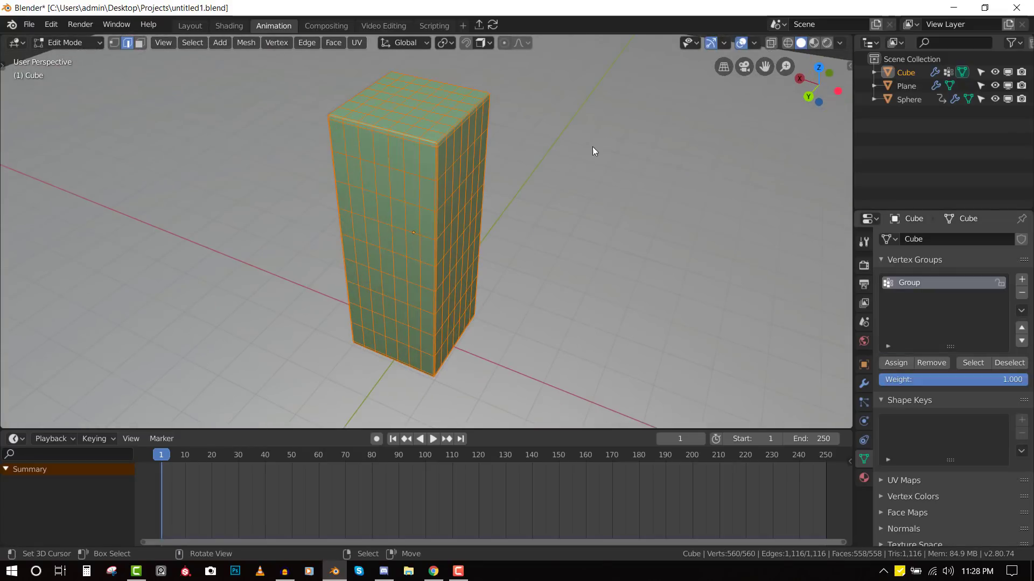
Step: Back in weight painting, show the brush settings and pick the Subtract weight brush
key(ctrl+Tab)
middle_drag(479, 164, 428, 174)
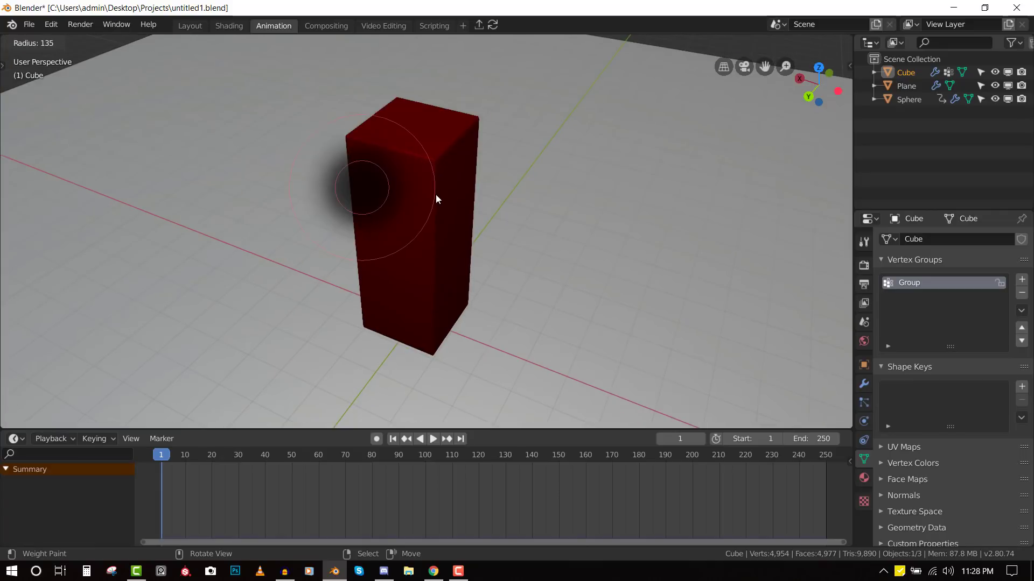
click(426, 194)
key(shift+space)
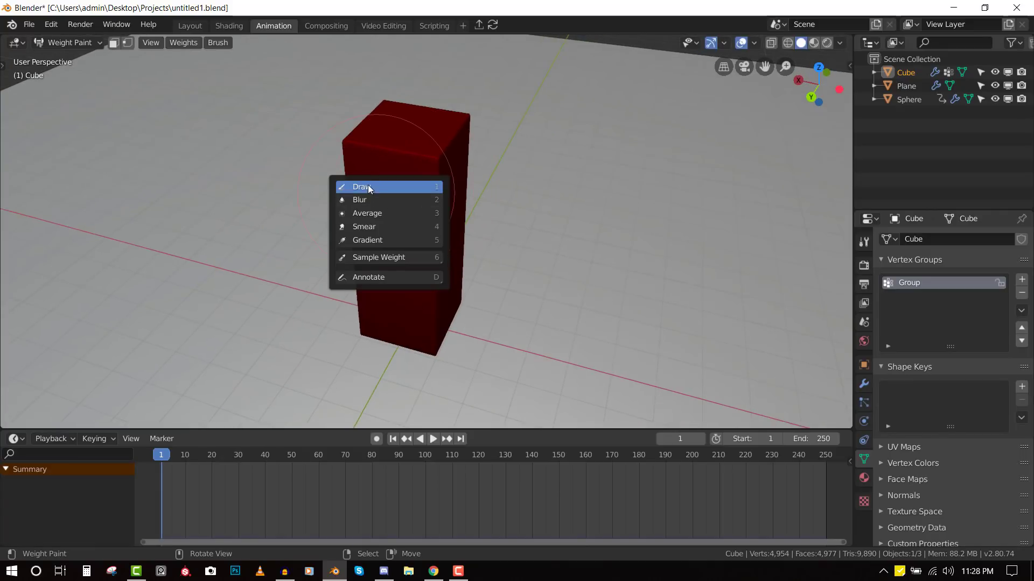
key(shift+space)
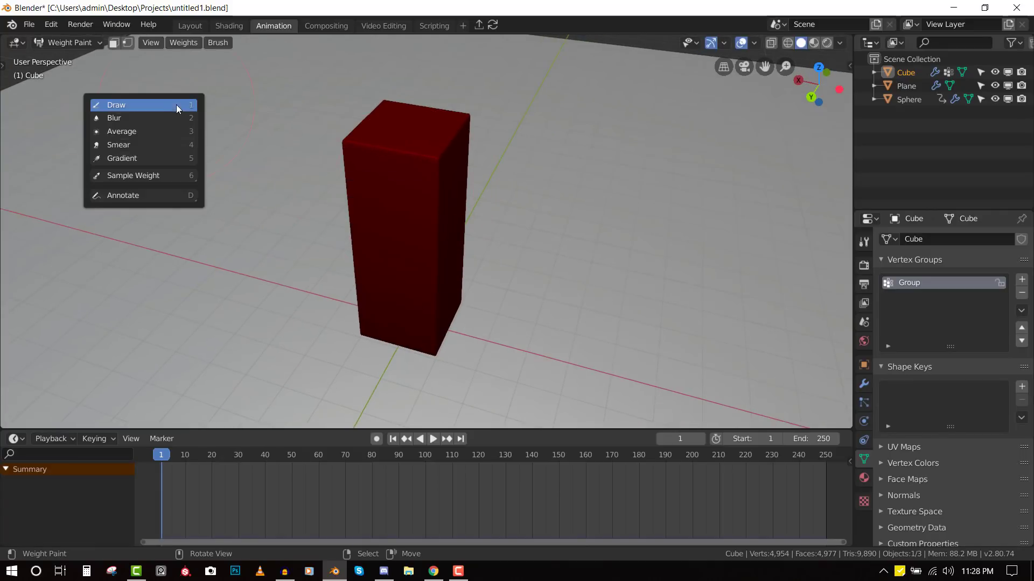
click(148, 106)
key(q)
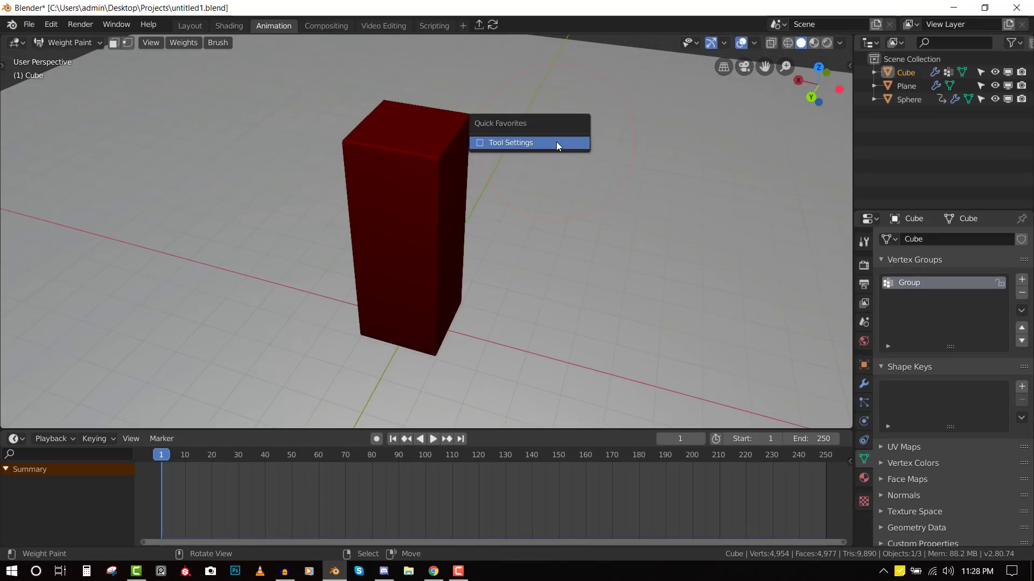
click(514, 142)
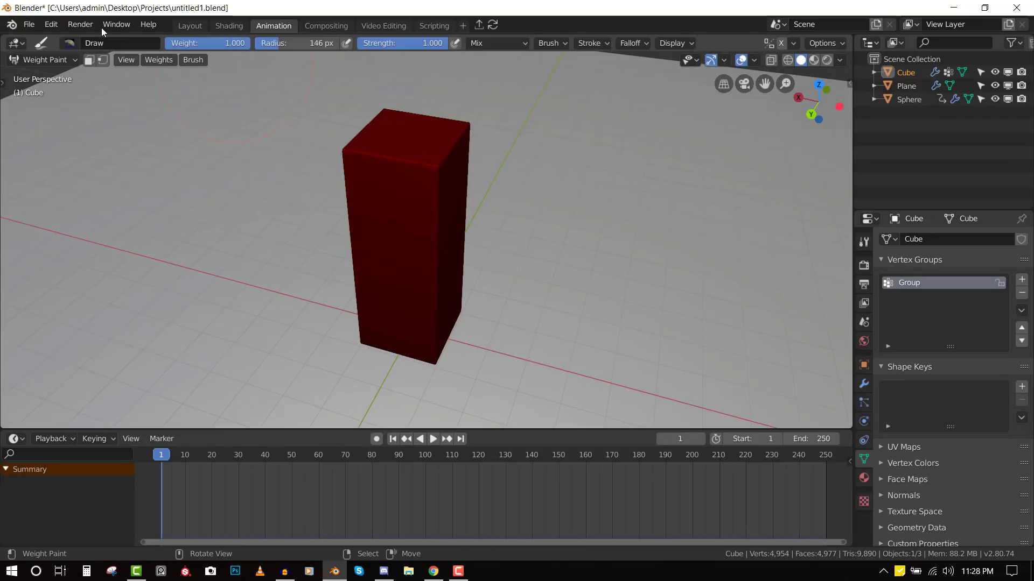
click(70, 43)
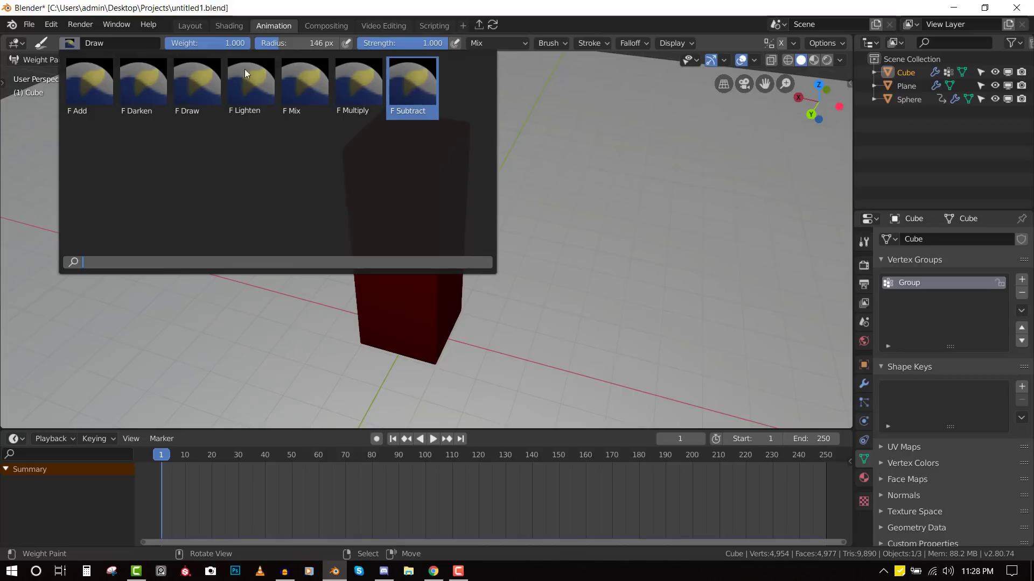
key(Return)
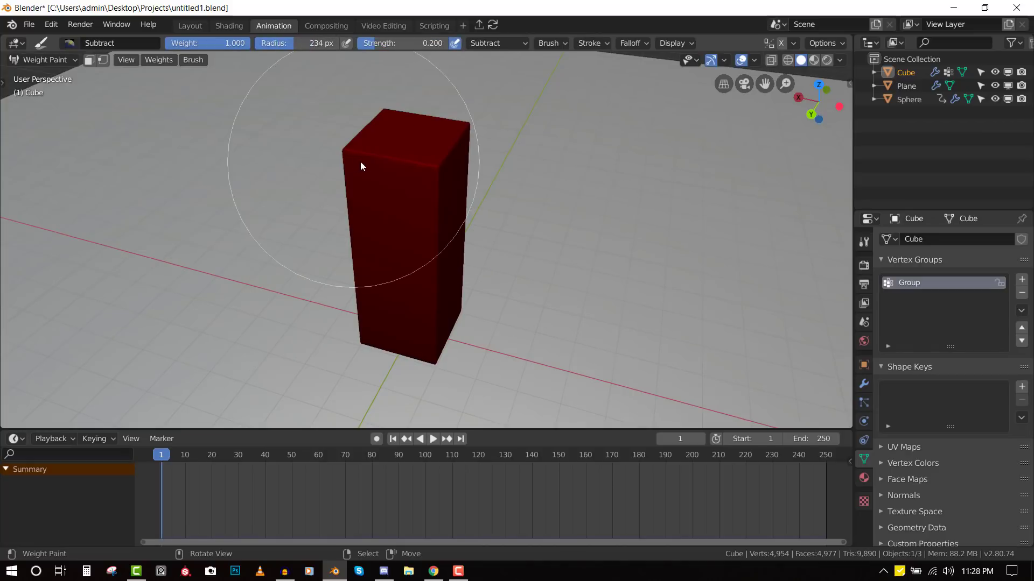
Step: With a 234 px radius, paint the weight down to zero across the cube's top
mouse_move(365, 167)
middle_down()
mouse_move(438, 161)
mouse_move(400, 178)
middle_up()
mouse_move(399, 177)
mouse_down()
mouse_move(371, 188)
mouse_move(377, 205)
mouse_move(372, 178)
mouse_move(387, 165)
mouse_move(407, 168)
mouse_move(412, 204)
mouse_move(376, 271)
mouse_move(342, 223)
mouse_move(338, 181)
mouse_move(373, 239)
mouse_move(409, 214)
mouse_move(427, 229)
mouse_move(379, 297)
mouse_move(332, 207)
mouse_move(325, 161)
mouse_move(366, 143)
mouse_move(416, 147)
mouse_move(429, 159)
mouse_move(393, 294)
mouse_move(424, 287)
mouse_move(376, 295)
mouse_move(313, 258)
mouse_move(316, 163)
mouse_move(380, 138)
mouse_up()
mouse_move(380, 138)
middle_down()
mouse_move(360, 200)
mouse_move(391, 178)
middle_up()
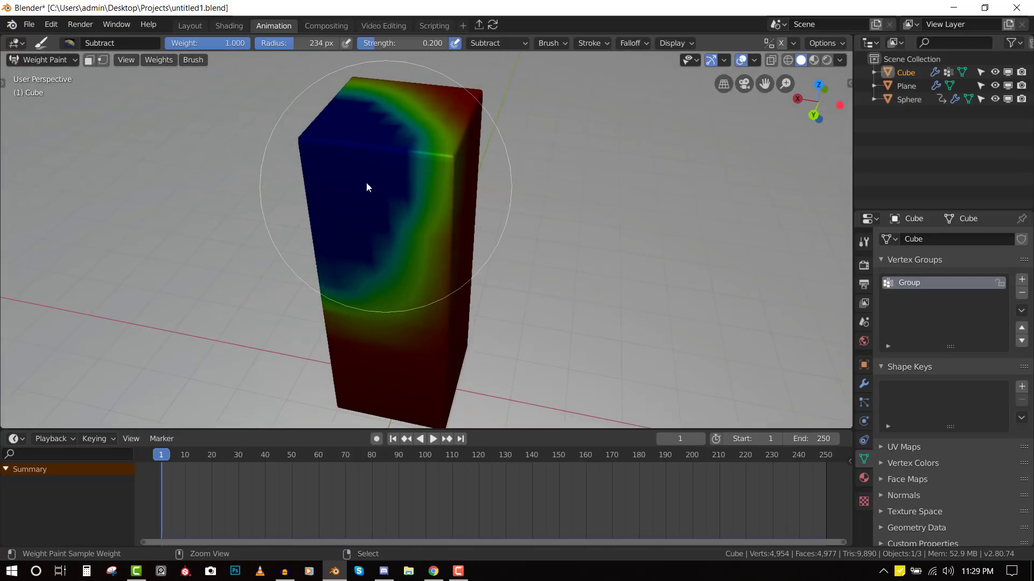
key(ctrl+Tab)
key(Escape)
mouse_move(283, 160)
mouse_down()
mouse_move(350, 219)
mouse_move(364, 289)
mouse_move(336, 293)
mouse_move(330, 304)
mouse_move(407, 194)
mouse_up()
Step: Return the Cube to Object Mode and view the scene from higher up
key(ctrl+Tab)
click(312, 194)
scroll(312, 194, down, 3)
middle_drag(395, 217, 467, 212)
scroll(433, 212, down, 4)
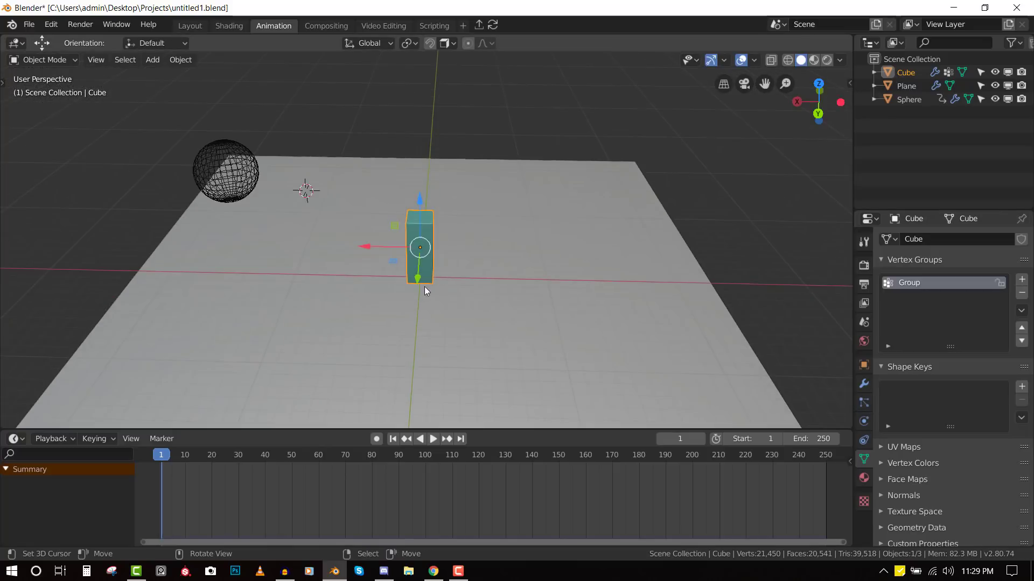
Step: Set the Explode modifier's Vertex Group to Group
scroll(840, 410, up, 2)
click(863, 383)
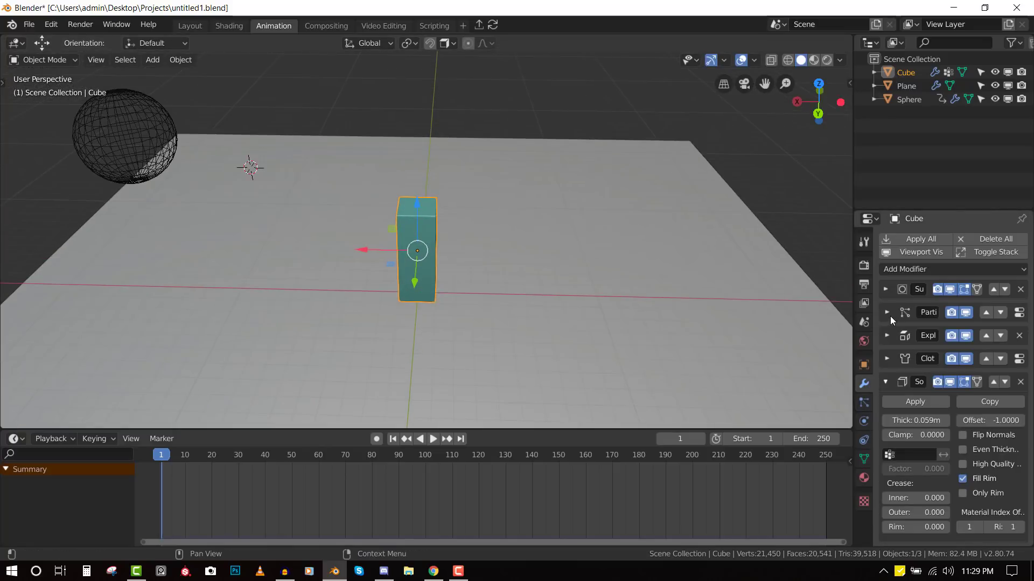
click(887, 336)
click(918, 389)
click(912, 409)
Step: Hide the tool settings and play the animation to frame 16 to inspect the cube
key(q)
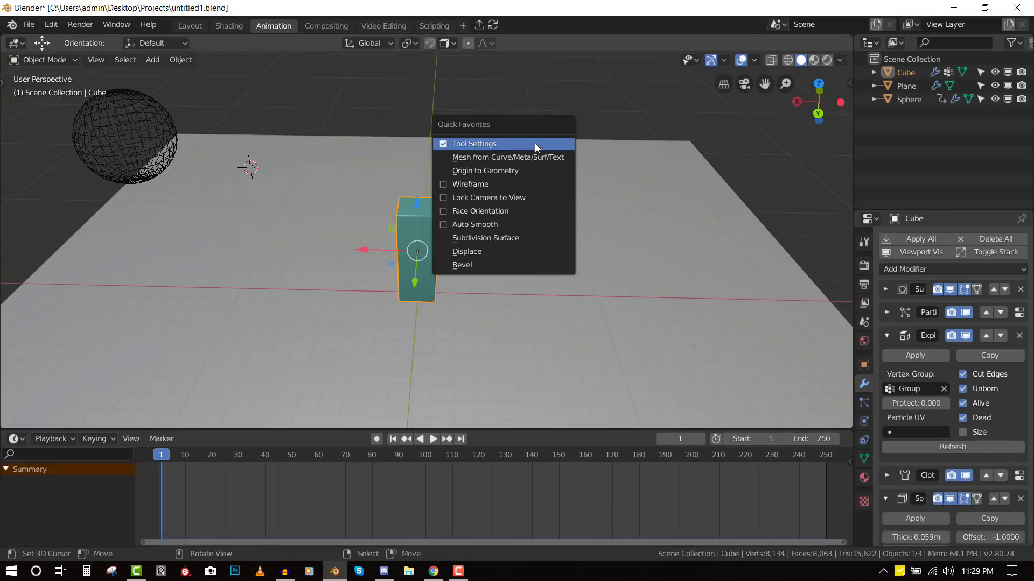
click(534, 143)
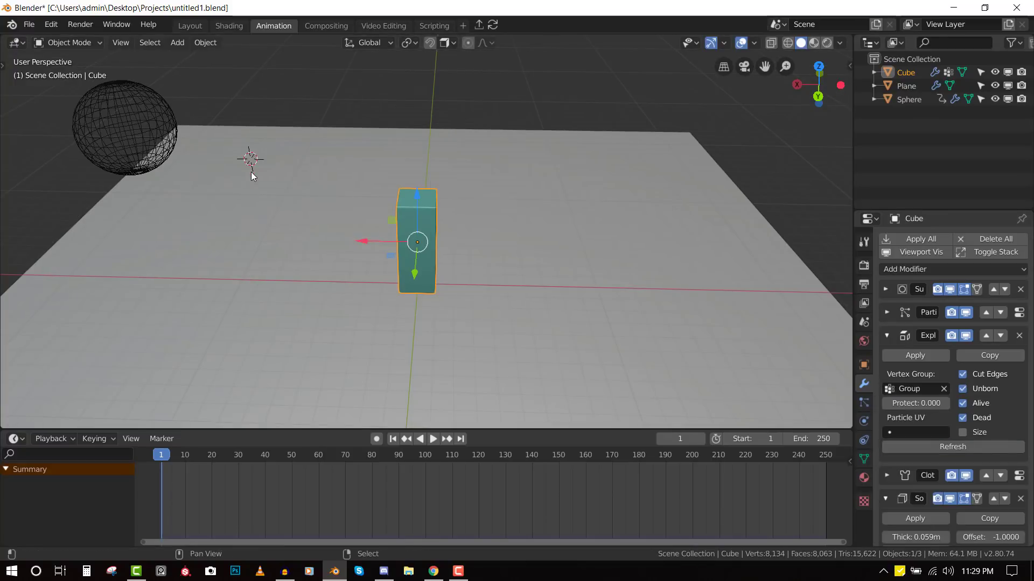
key(space)
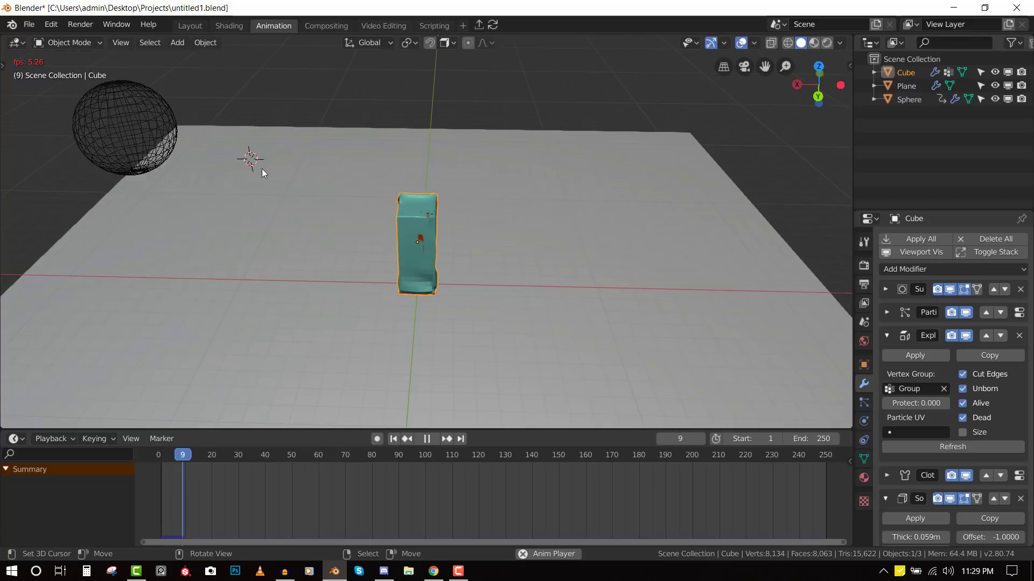
key(space)
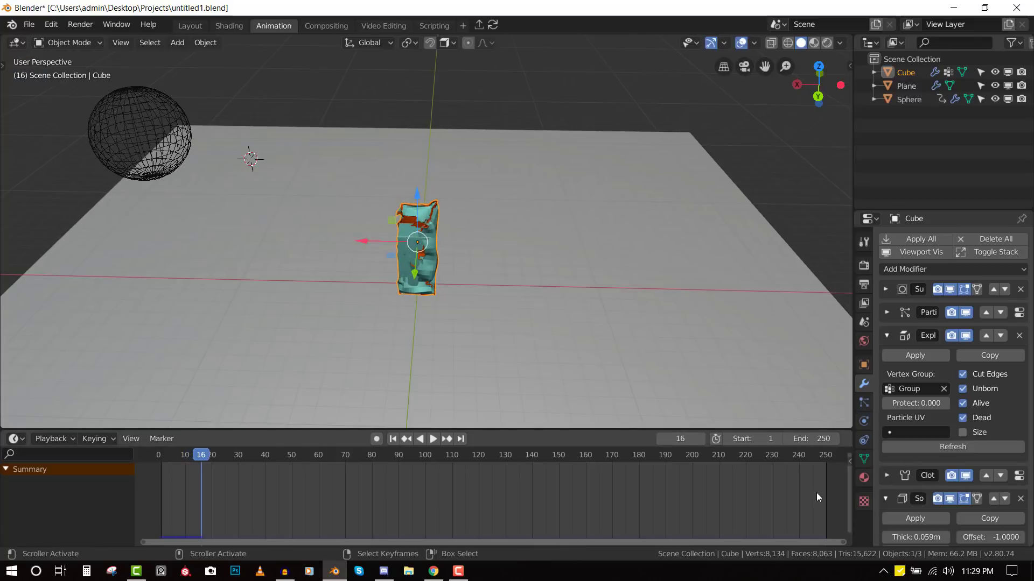
scroll(466, 256, up, 6)
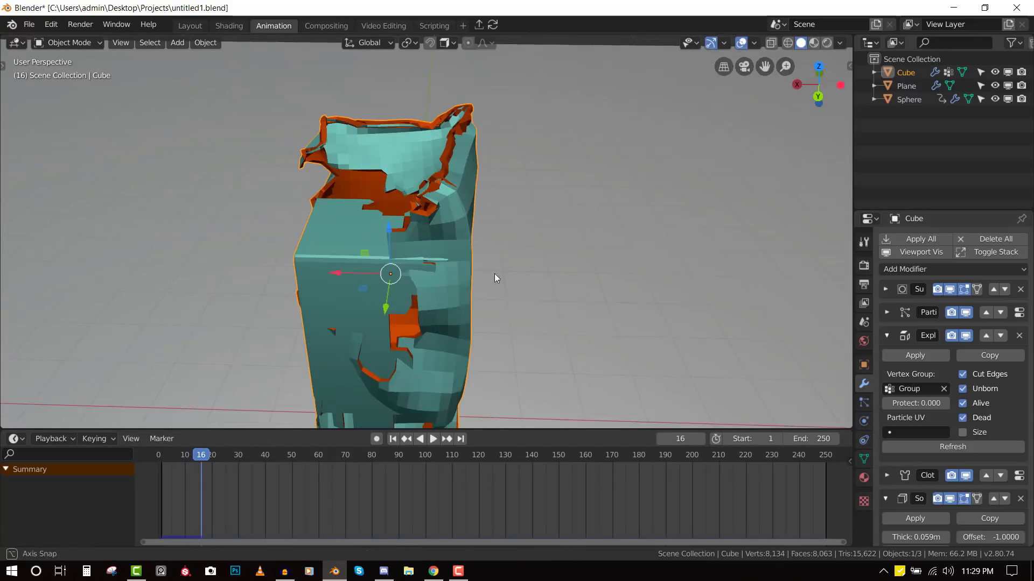
mouse_move(502, 276)
middle_down()
mouse_move(563, 257)
mouse_move(522, 237)
mouse_move(465, 241)
mouse_move(509, 257)
middle_up()
Step: Set the cloth's Gravity field weight to 0 and replay from frame 1 to frame 33
click(864, 421)
scroll(945, 468, down, 10)
drag(990, 411, 958, 411)
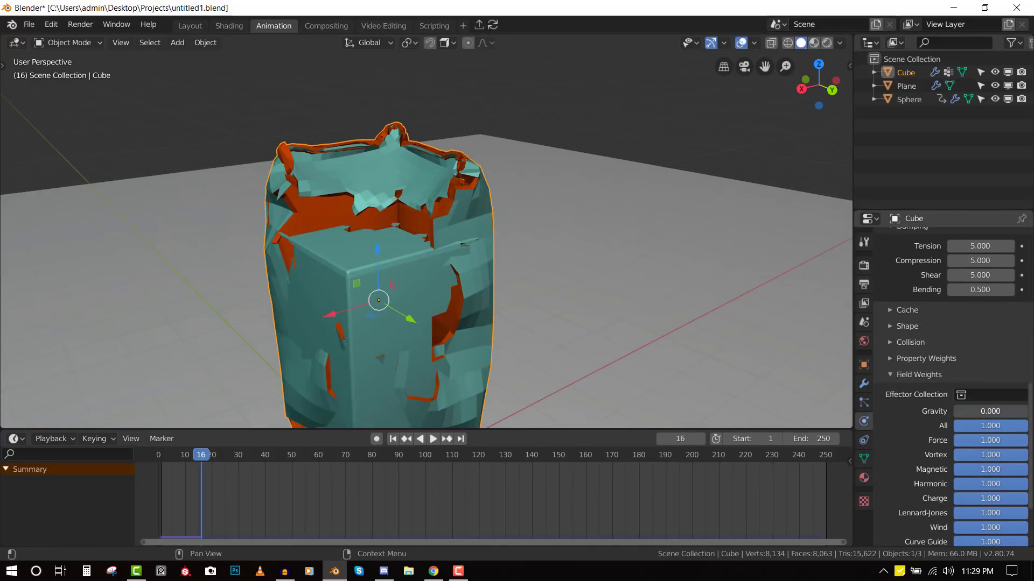
key(shift+Left)
key(space)
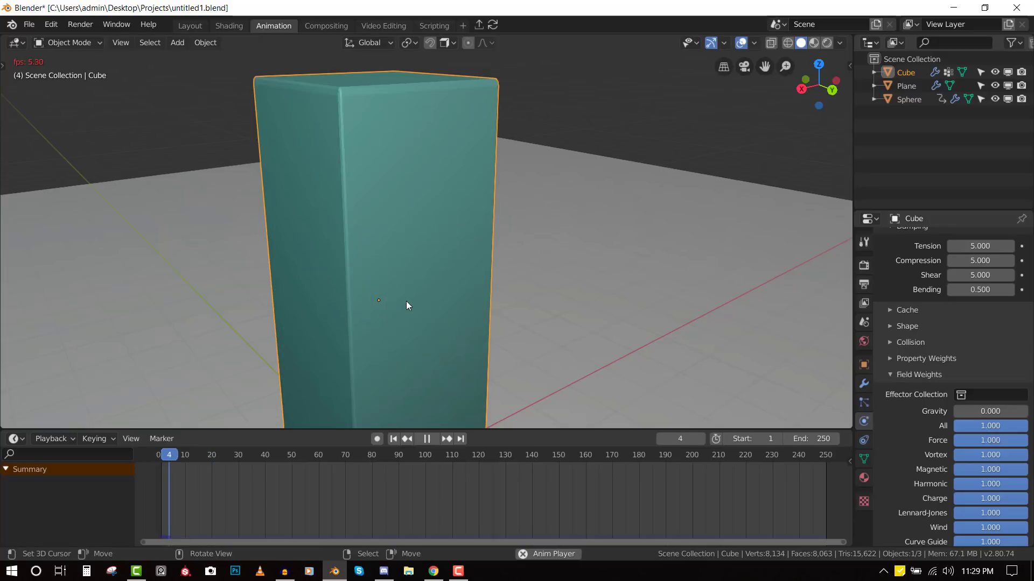
scroll(502, 262, down, 4)
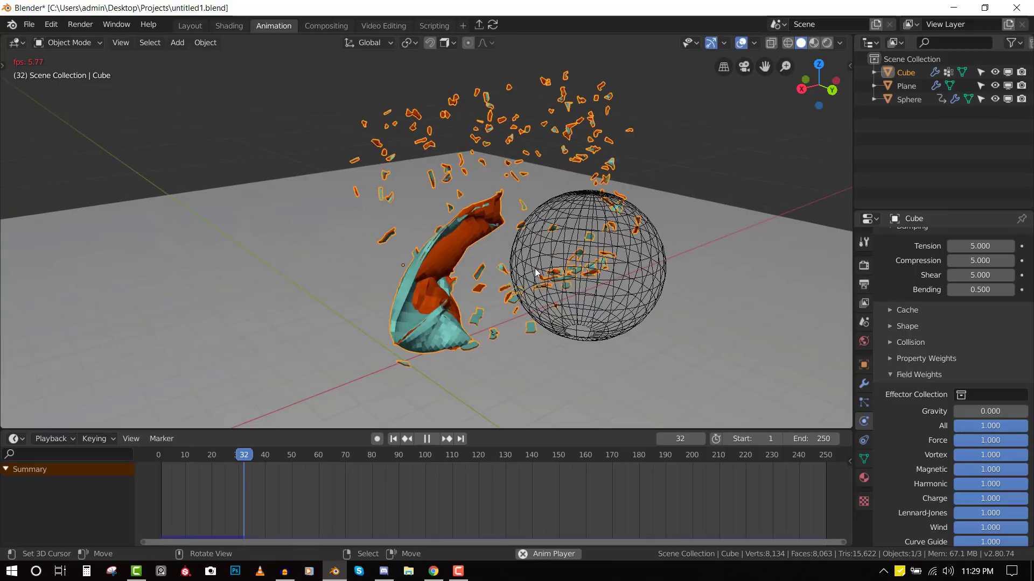
key(space)
Step: Set the cloth Shape Pin Group to Group and rewind to frame 1
click(863, 383)
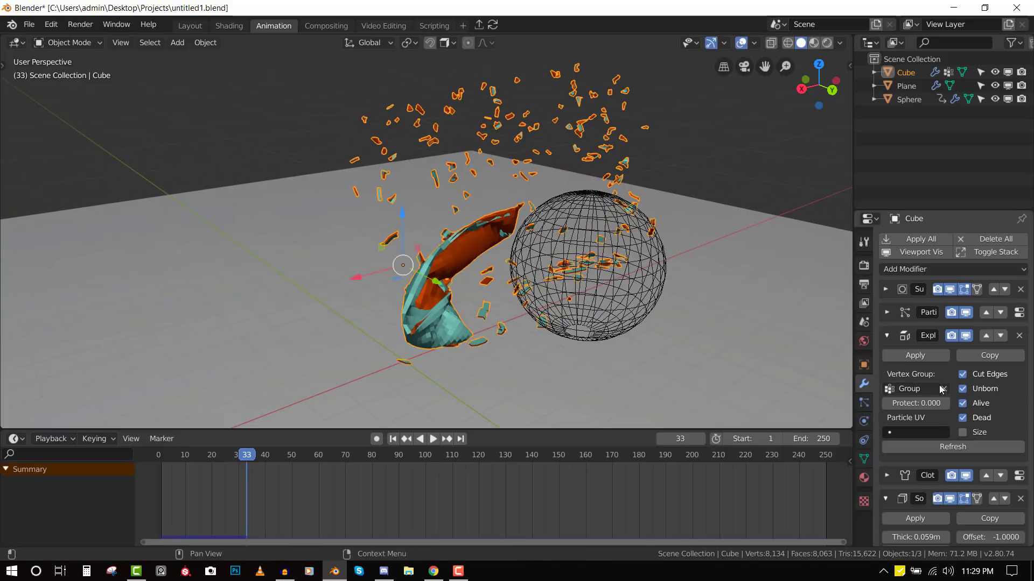
click(865, 401)
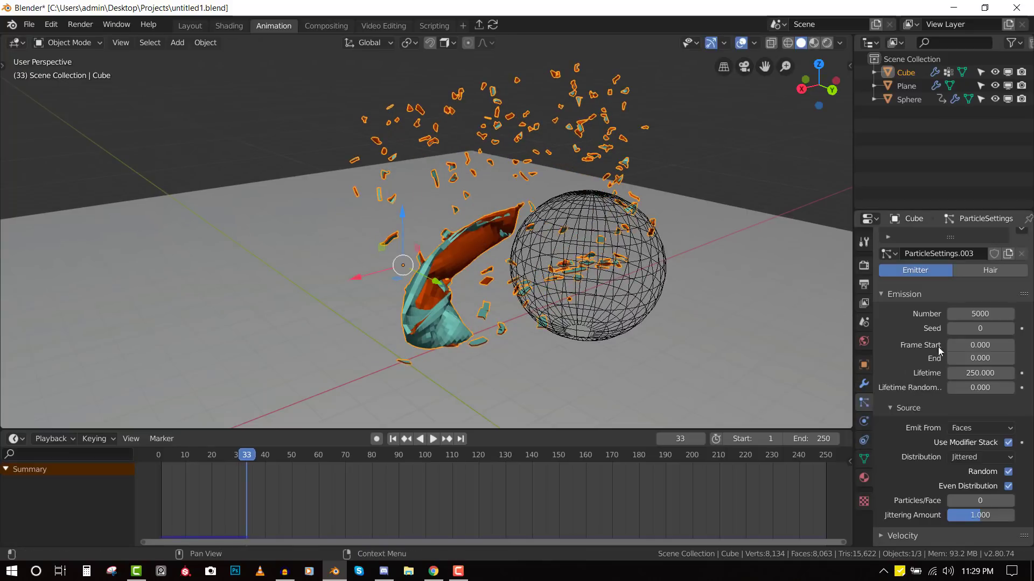
click(864, 422)
scroll(941, 396, up, 10)
click(910, 379)
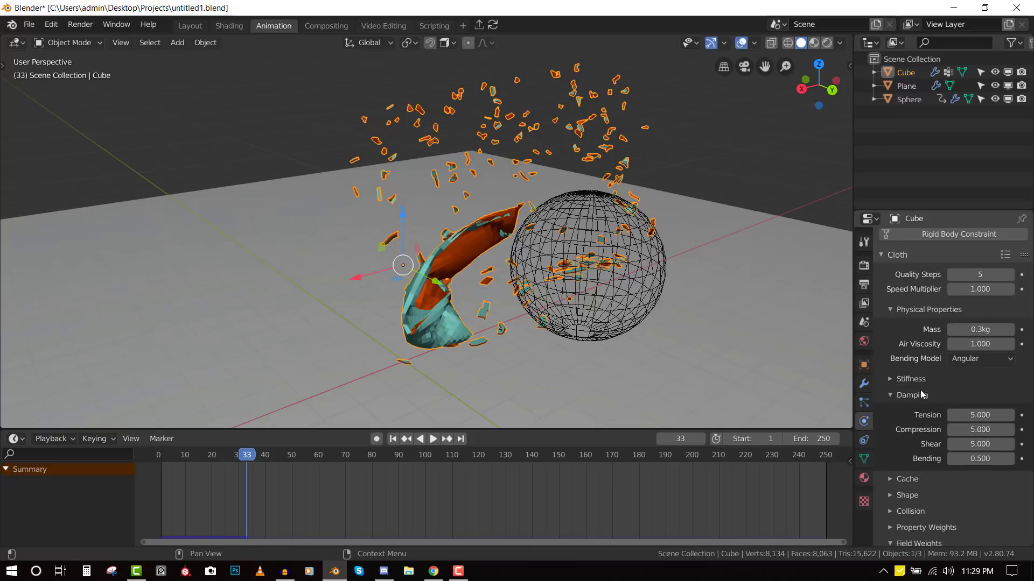
click(920, 494)
scroll(920, 494, down, 3)
click(988, 451)
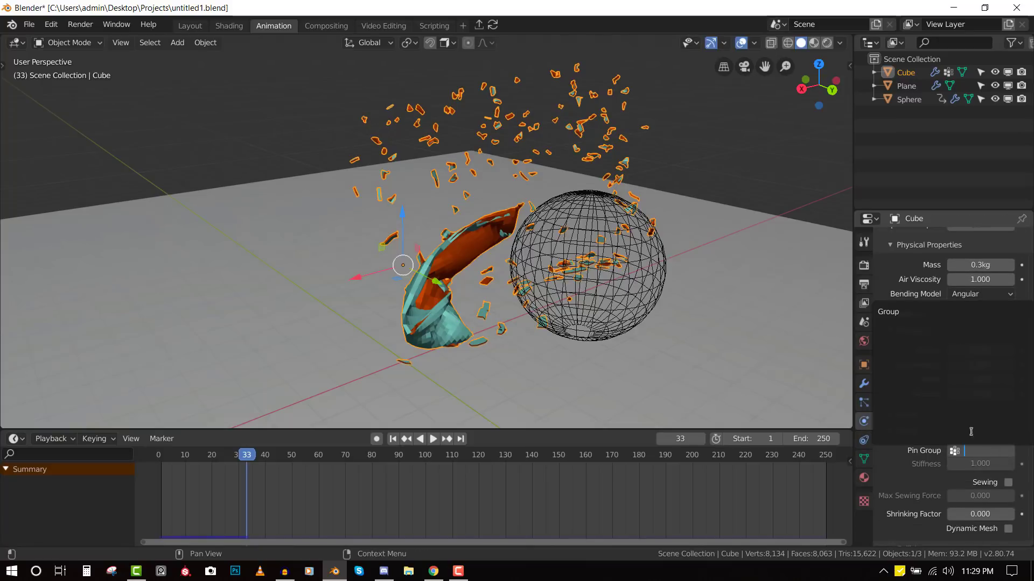
click(918, 313)
key(shift+Left)
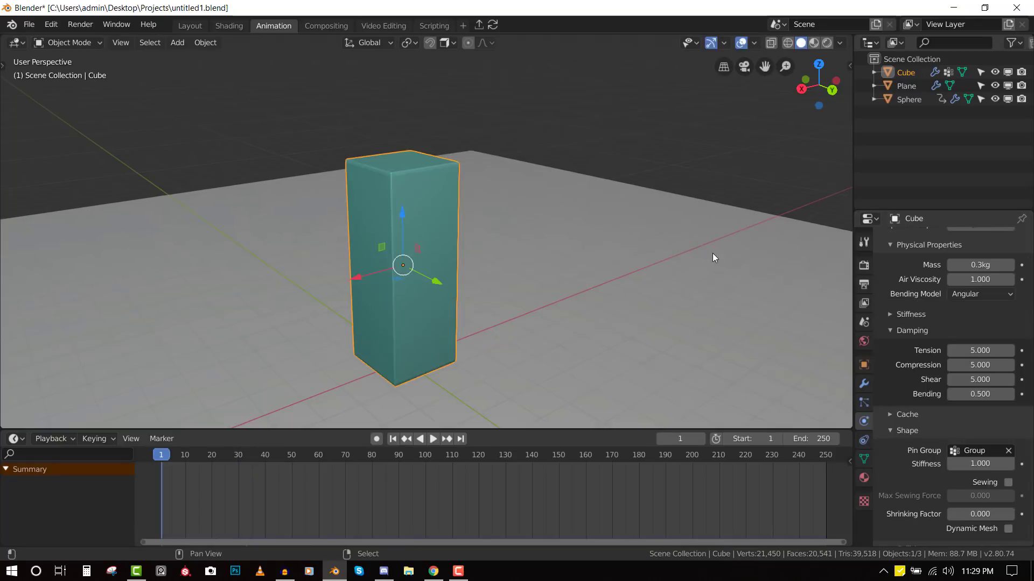
Step: Play the simulation from frame 1, orbiting around cube and sphere, and stop at frame 47
key(space)
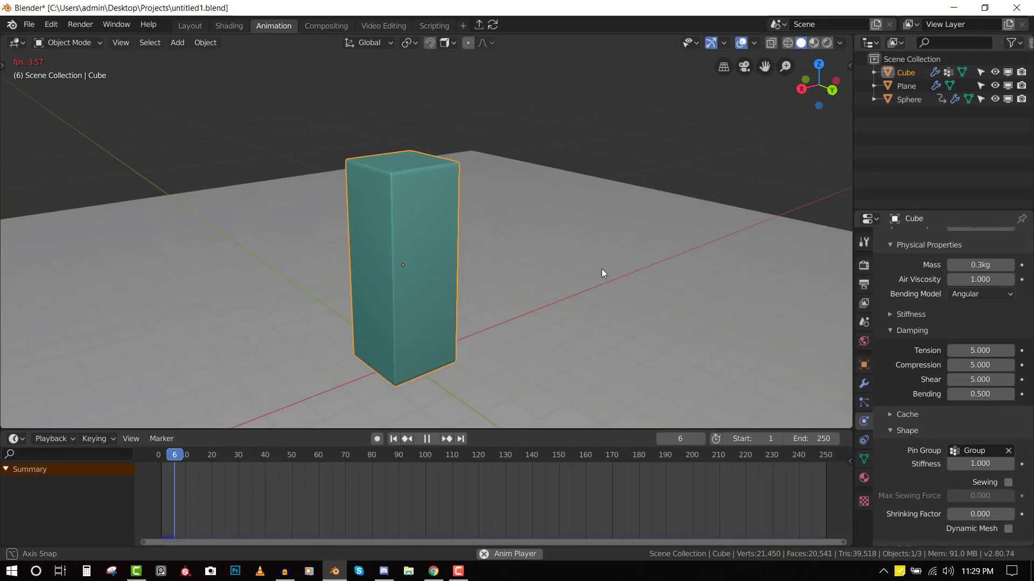
key(KP_6)
key(KP_6)
key(KP_6)
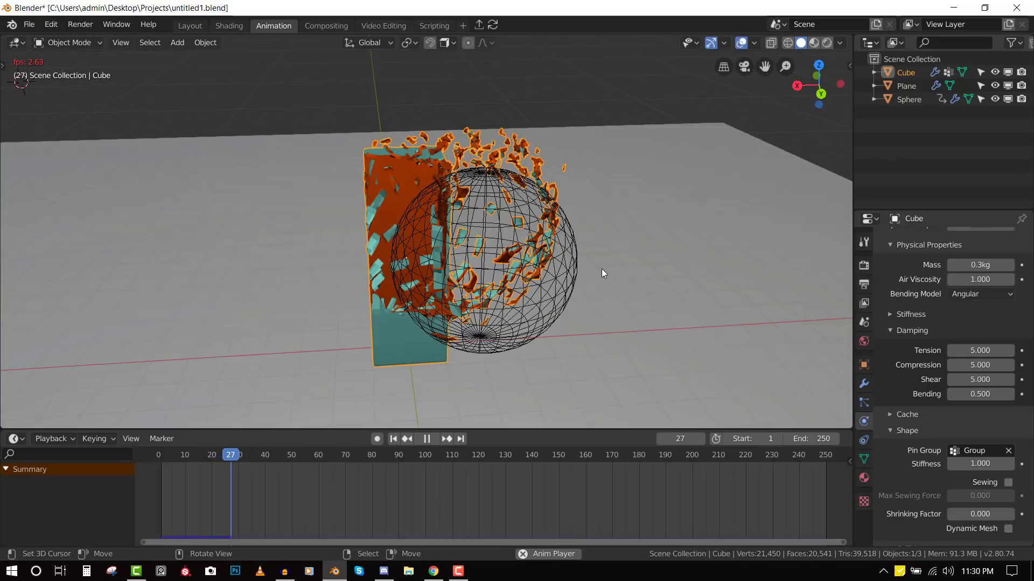
key(space)
middle_drag(508, 282, 450, 267)
scroll(609, 282, up, 4)
key(space)
scroll(511, 280, down, 5)
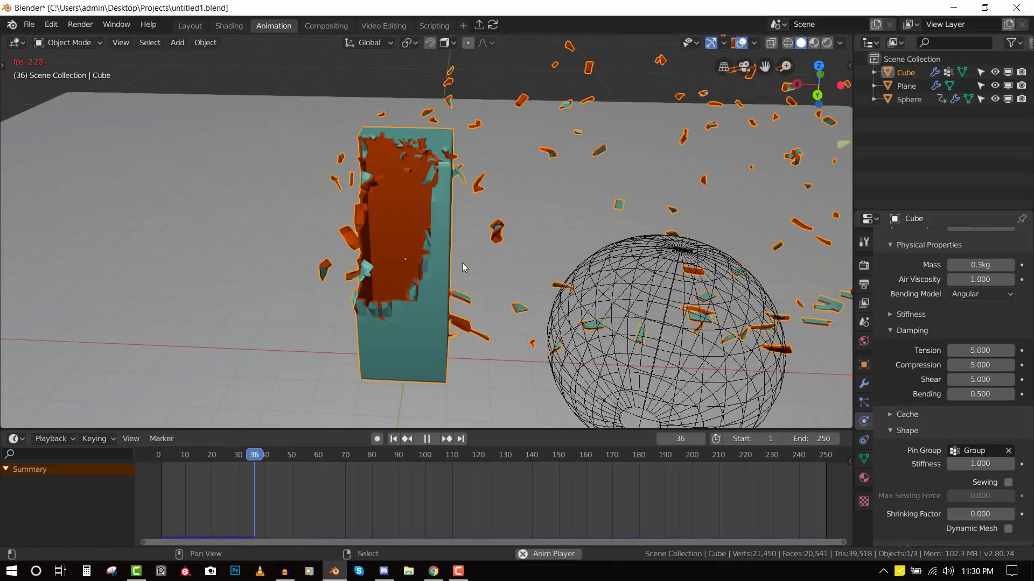
scroll(465, 261, down, 5)
middle_drag(470, 272, 553, 243)
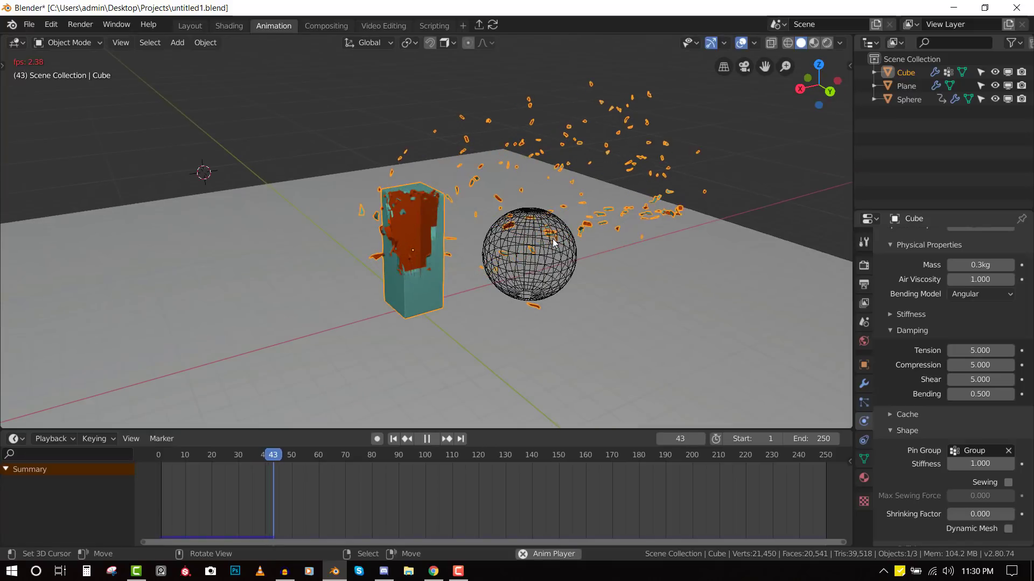
scroll(553, 243, up, 3)
key(space)
mouse_move(467, 249)
middle_down()
mouse_move(525, 244)
mouse_move(369, 251)
mouse_move(412, 237)
mouse_move(472, 250)
middle_up()
scroll(496, 257, down, 2)
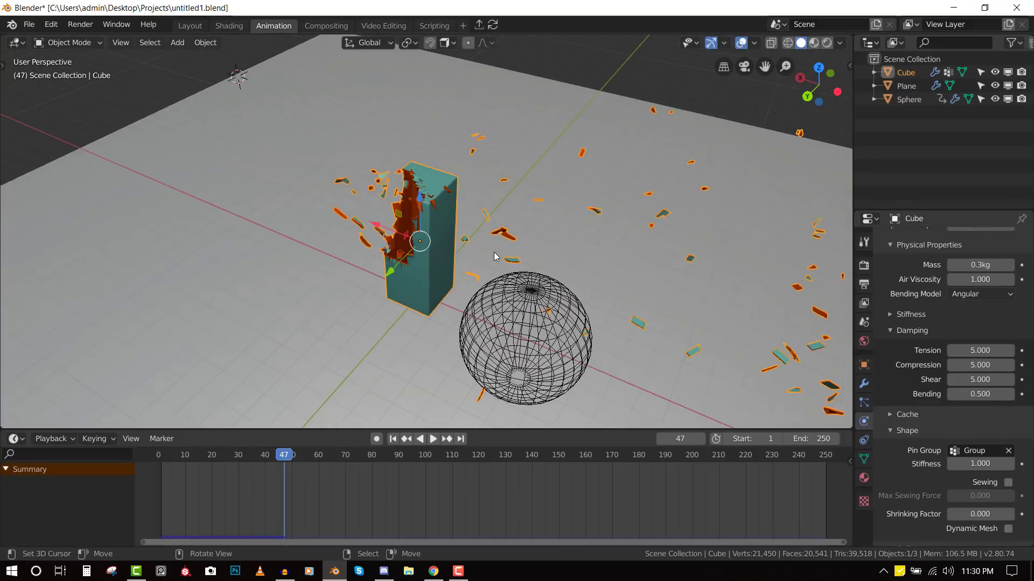